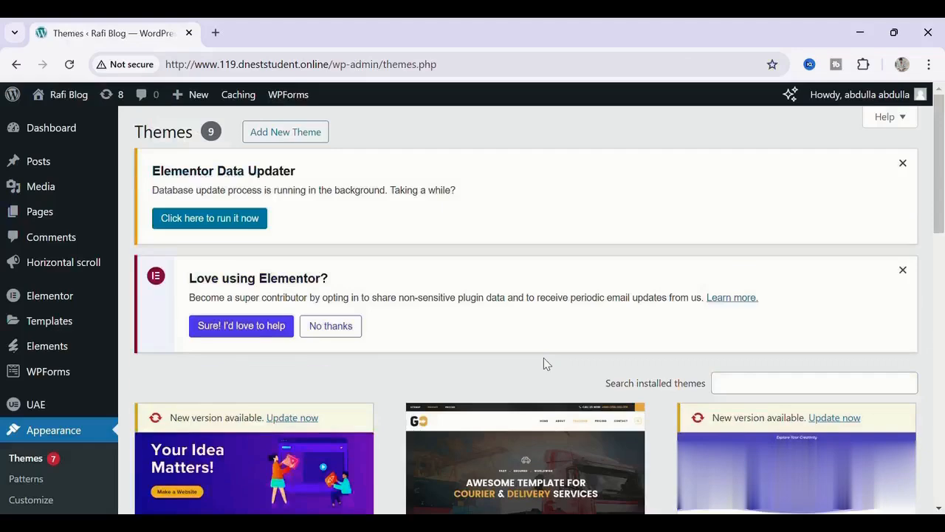
Visit the site's Home page from the WordPress admin and open it for editing with Elementor.
{"action": "left_click", "coordinate": [83, 96]}
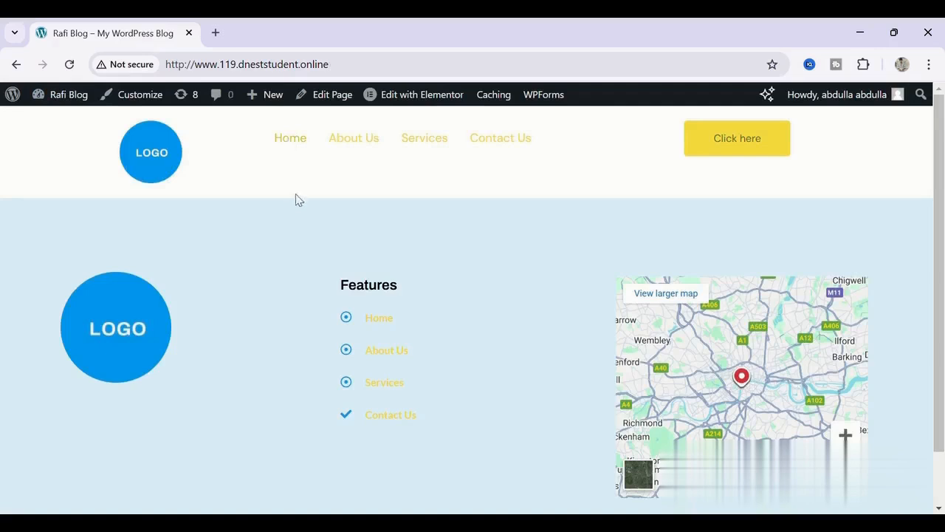
{"action": "left_click", "coordinate": [293, 140]}
{"action": "mouse_move", "coordinate": [420, 99]}
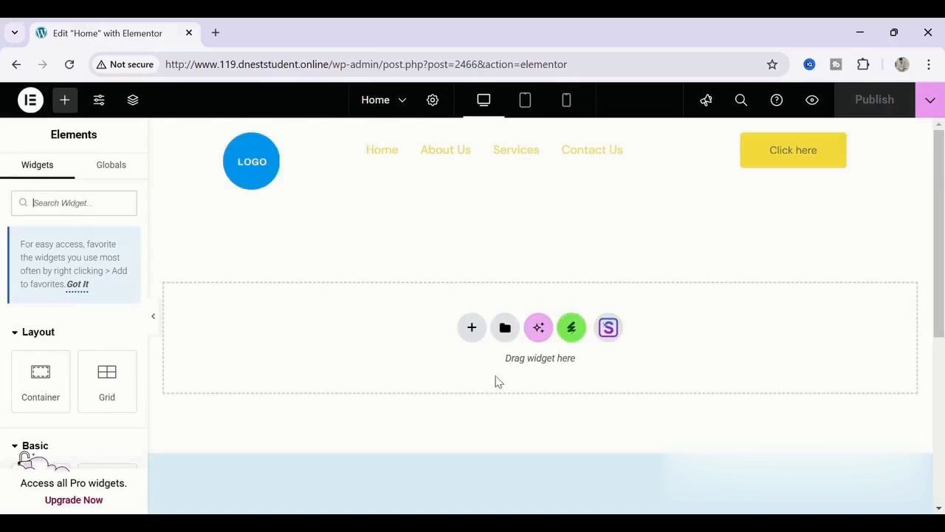
Open the template kit library from the empty page area and search the free kits for "interior".
{"action": "left_click", "coordinate": [573, 328]}
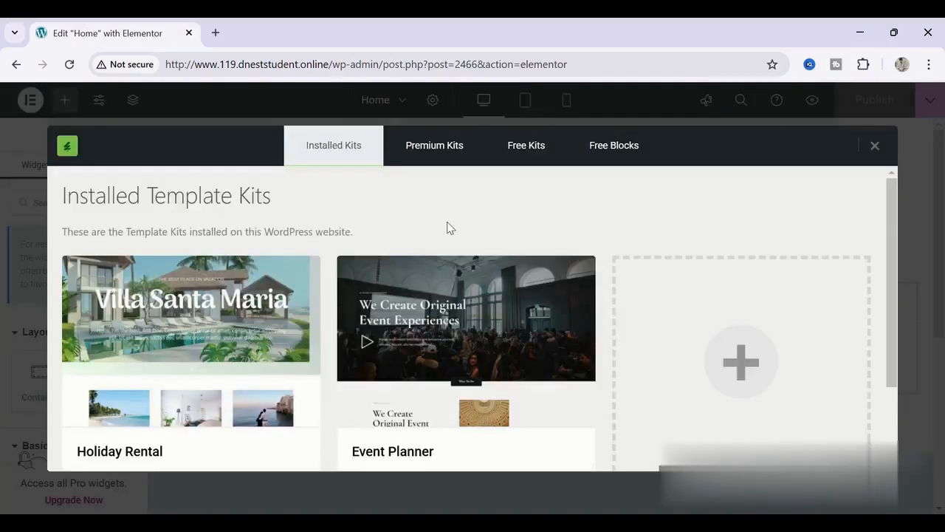
{"action": "scroll", "coordinate": [448, 229], "scroll_direction": "down", "scroll_amount": 1}
{"action": "scroll", "coordinate": [447, 228], "scroll_direction": "up", "scroll_amount": 1}
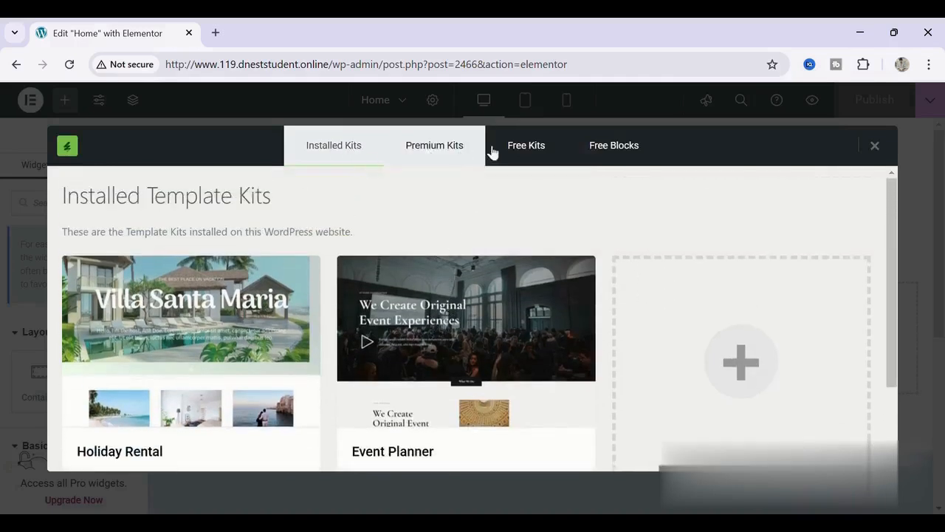
{"action": "left_click", "coordinate": [543, 149]}
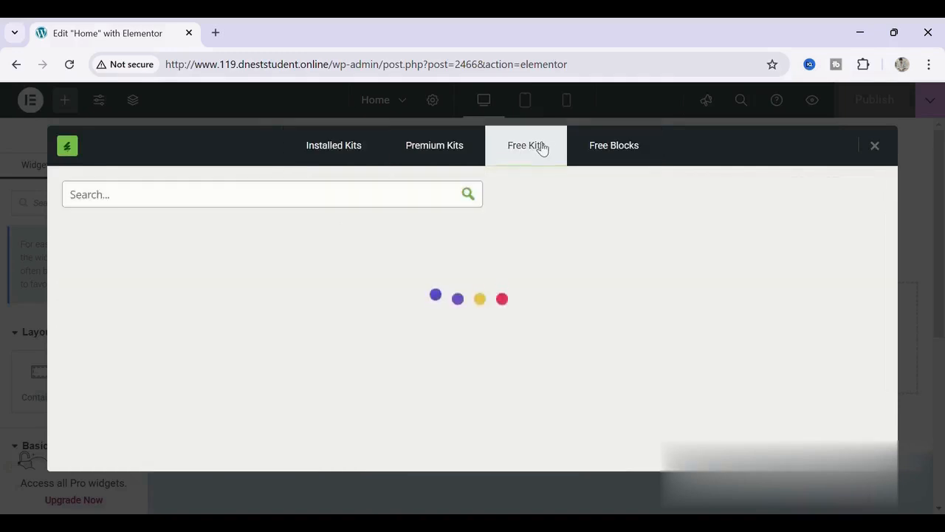
{"action": "scroll", "coordinate": [515, 278], "scroll_direction": "down", "scroll_amount": 15}
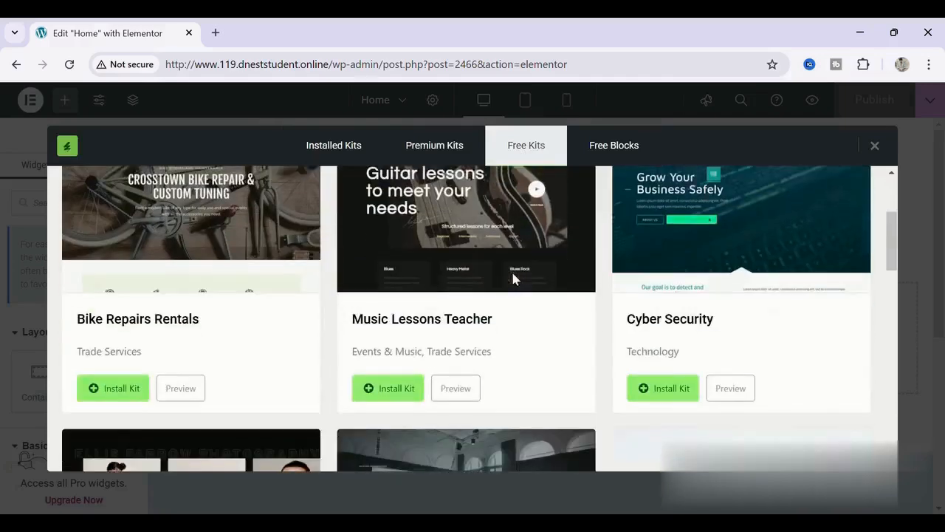
{"action": "scroll", "coordinate": [515, 279], "scroll_direction": "down", "scroll_amount": 5}
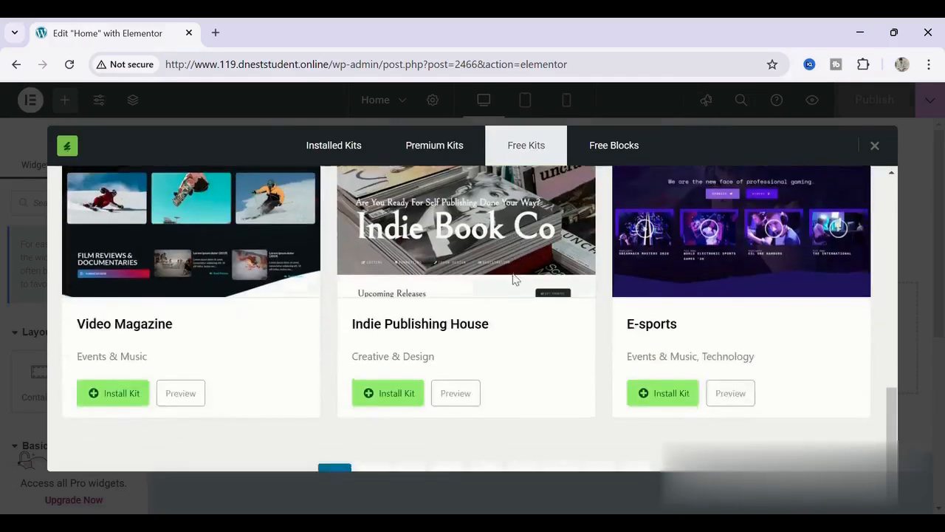
{"action": "scroll", "coordinate": [515, 278], "scroll_direction": "up", "scroll_amount": 20}
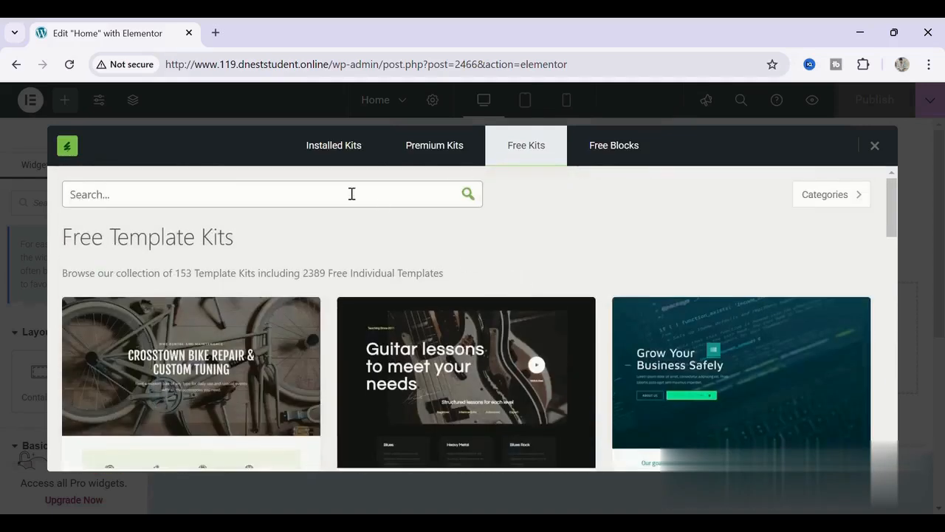
{"action": "type", "text": "interior"}
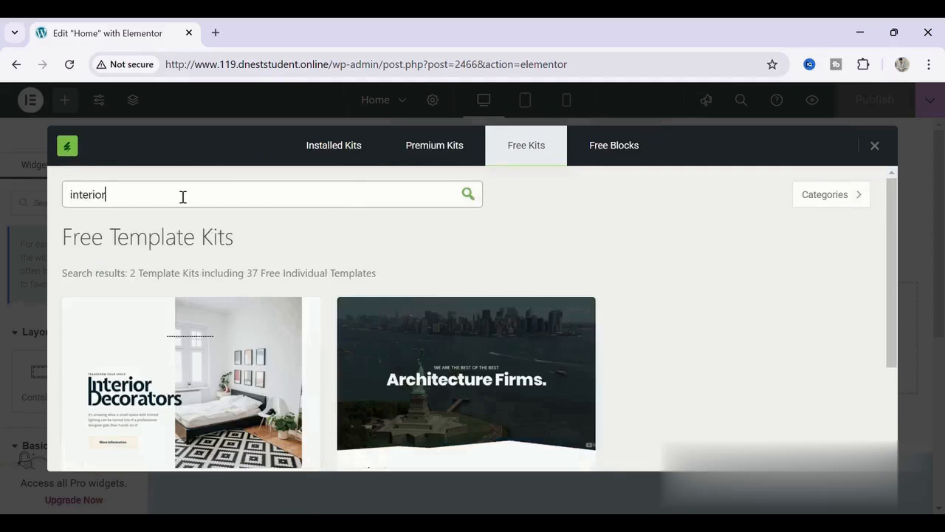
Install the free Interior Design template kit and view its templates.
{"action": "scroll", "coordinate": [277, 321], "scroll_direction": "down", "scroll_amount": 2}
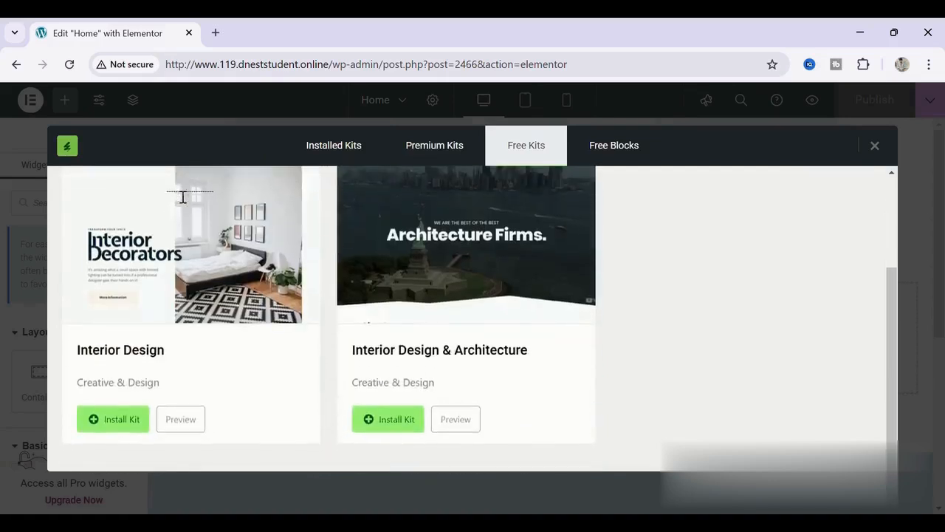
{"action": "left_click", "coordinate": [123, 427]}
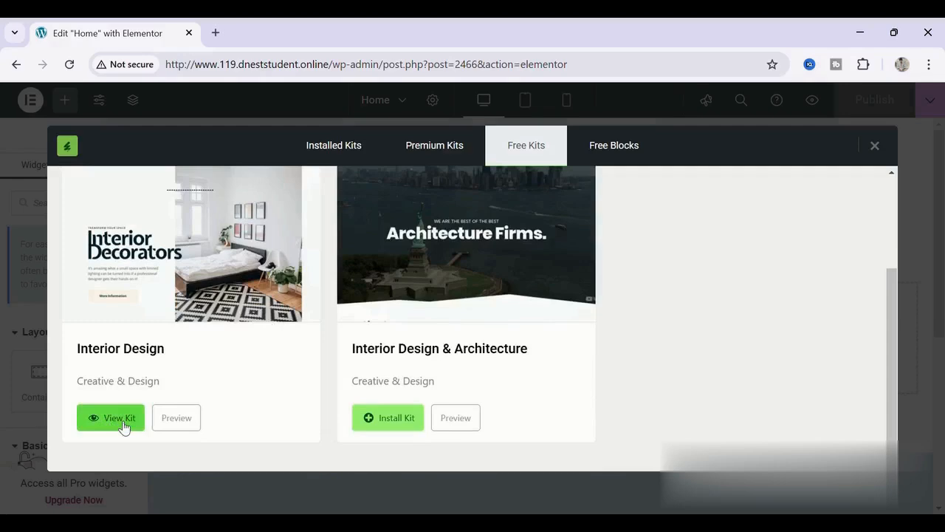
{"action": "left_click", "coordinate": [120, 418]}
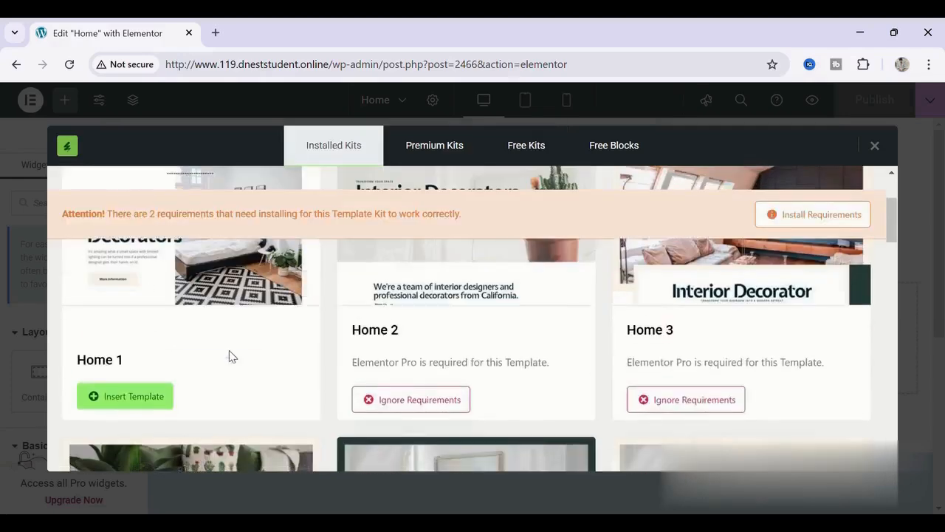
Insert the Home 1 template from the Interior Design kit into the page.
{"action": "scroll", "coordinate": [214, 340], "scroll_direction": "up", "scroll_amount": 1}
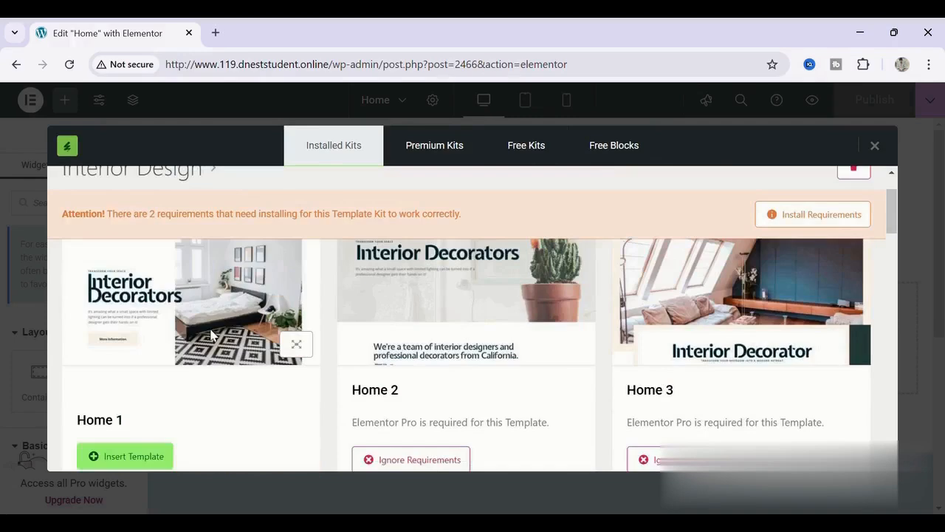
{"action": "scroll", "coordinate": [210, 336], "scroll_direction": "down", "scroll_amount": 1}
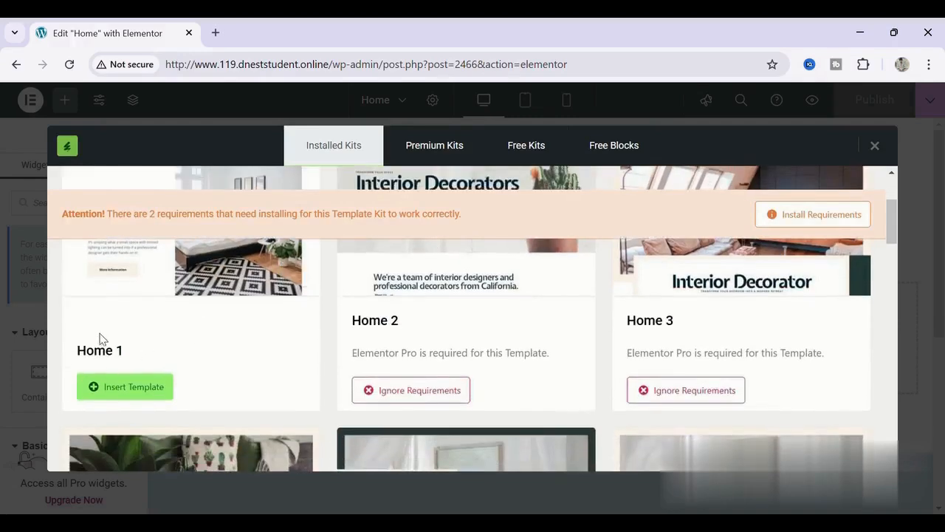
{"action": "left_click", "coordinate": [131, 396]}
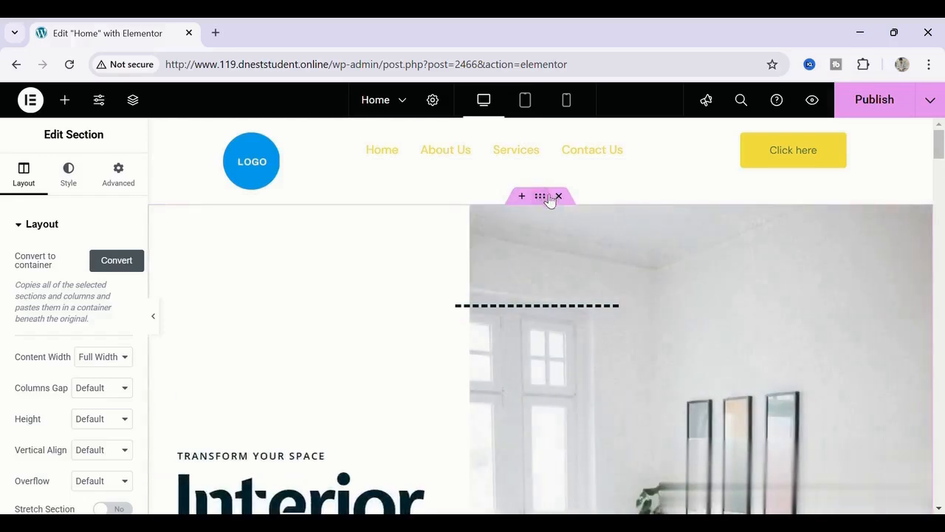
Look through the sections of the inserted Interior Decorators template, from the hero to the kitchen video.
{"action": "scroll", "coordinate": [544, 262], "scroll_direction": "down", "scroll_amount": 3}
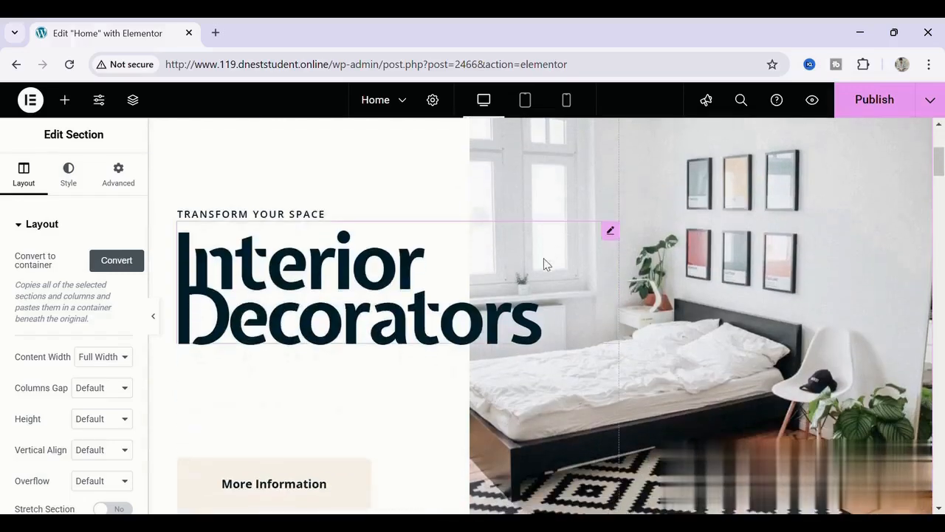
{"action": "scroll", "coordinate": [544, 263], "scroll_direction": "down", "scroll_amount": 7}
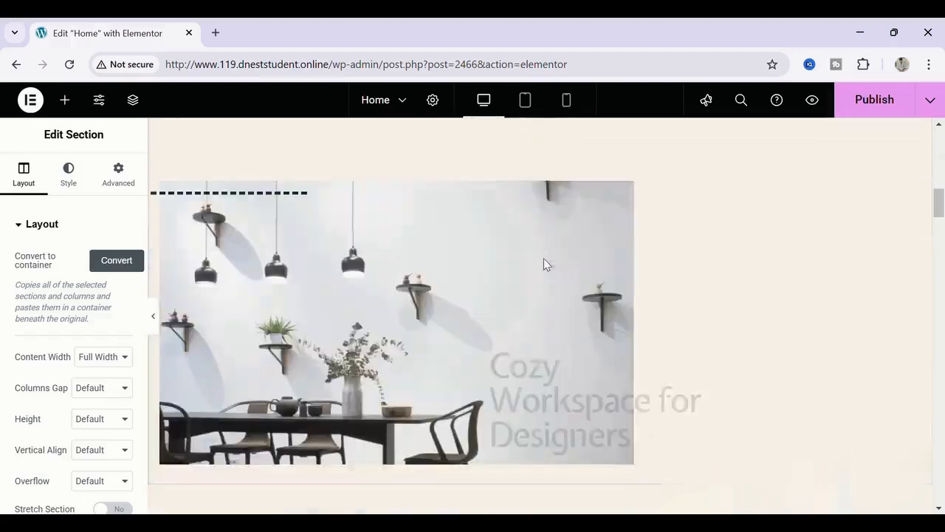
{"action": "scroll", "coordinate": [544, 264], "scroll_direction": "down", "scroll_amount": 5}
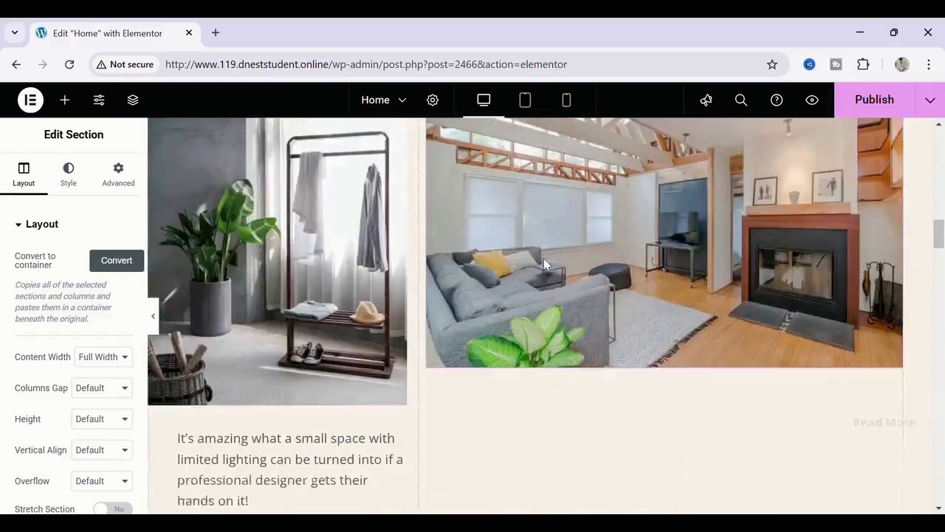
{"action": "scroll", "coordinate": [544, 264], "scroll_direction": "down", "scroll_amount": 8}
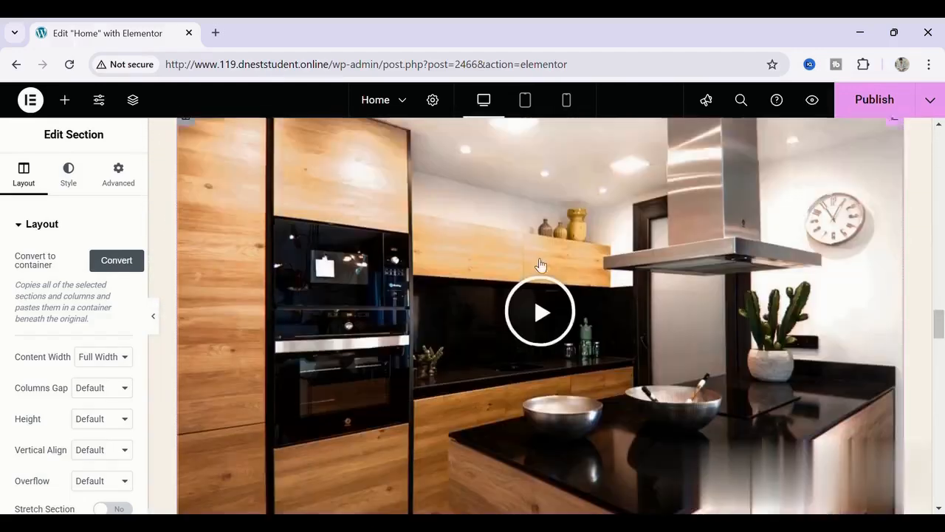
{"action": "scroll", "coordinate": [540, 265], "scroll_direction": "up", "scroll_amount": 20}
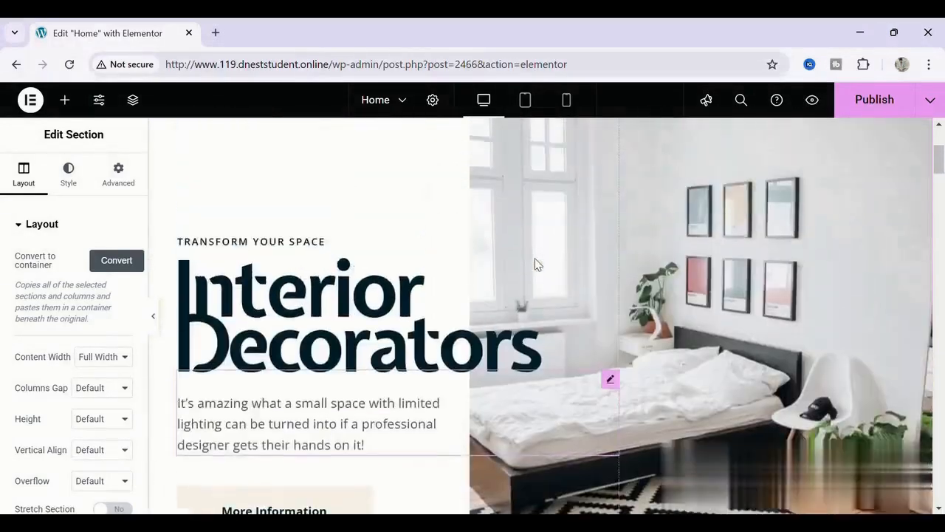
{"action": "scroll", "coordinate": [538, 264], "scroll_direction": "up", "scroll_amount": 5}
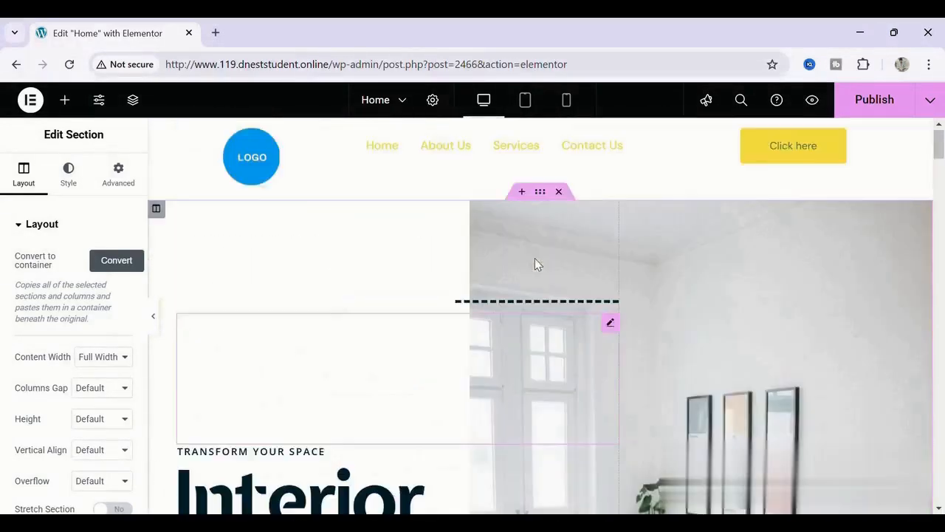
Examine the settings of the hero section and its bedroom image, including the image resolution options.
{"action": "left_click", "coordinate": [544, 203]}
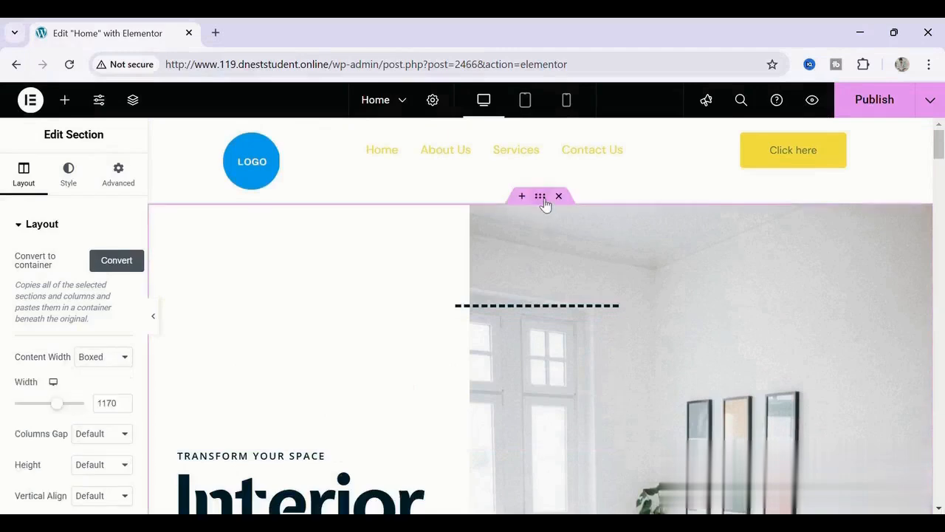
{"action": "left_click", "coordinate": [773, 373]}
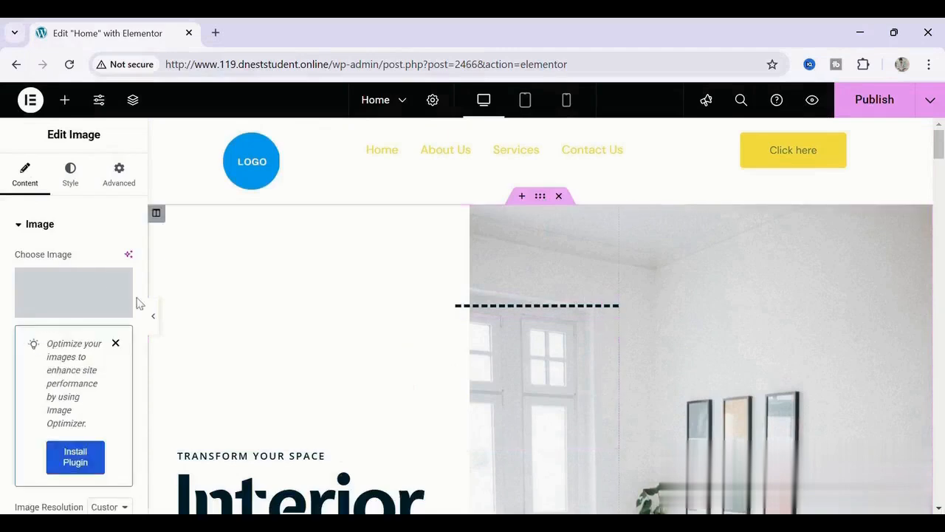
{"action": "scroll", "coordinate": [81, 258], "scroll_direction": "down", "scroll_amount": 2}
{"action": "scroll", "coordinate": [84, 260], "scroll_direction": "down", "scroll_amount": 1}
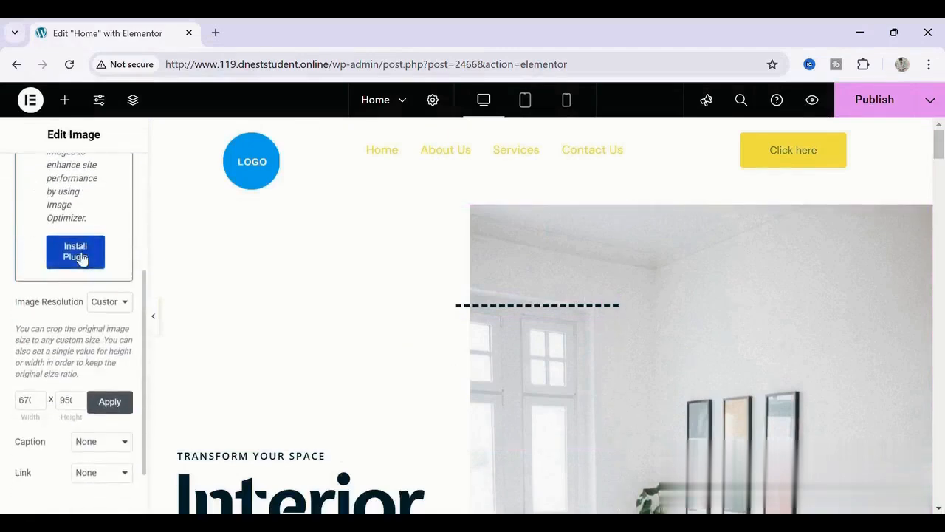
{"action": "scroll", "coordinate": [81, 260], "scroll_direction": "up", "scroll_amount": 3}
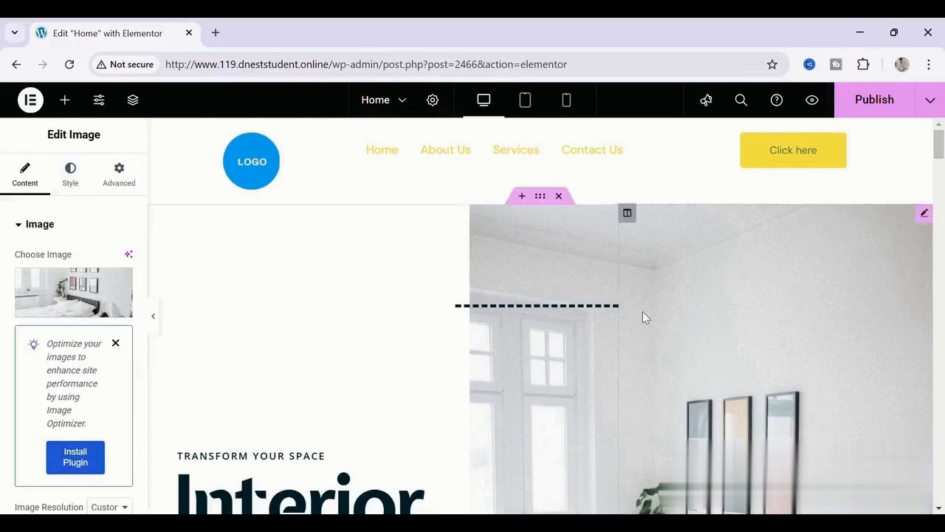
Inspect the editable content of the Interior Decorators heading and the paragraph below it.
{"action": "scroll", "coordinate": [643, 311], "scroll_direction": "down", "scroll_amount": 5}
{"action": "scroll", "coordinate": [642, 313], "scroll_direction": "up", "scroll_amount": 1}
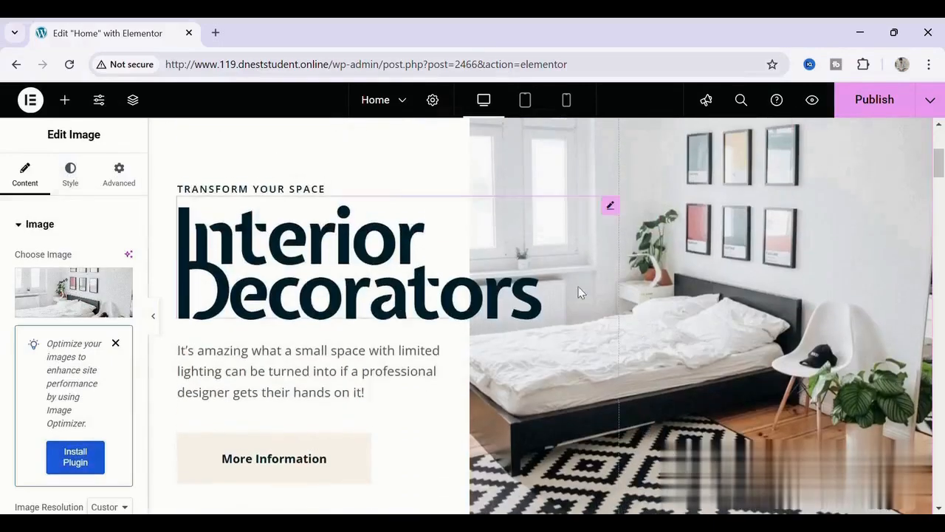
{"action": "left_click", "coordinate": [460, 271]}
{"action": "scroll", "coordinate": [460, 270], "scroll_direction": "down", "scroll_amount": 3}
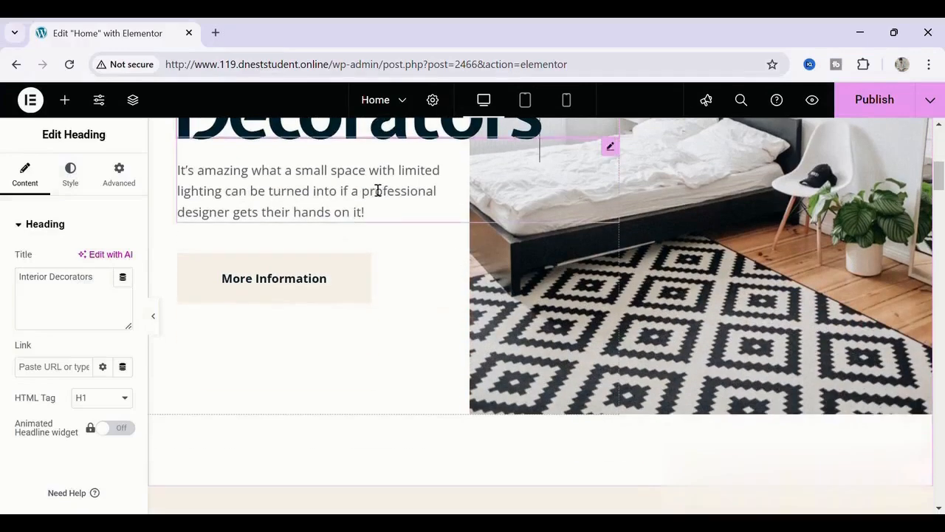
{"action": "left_click", "coordinate": [381, 190]}
{"action": "scroll", "coordinate": [380, 189], "scroll_direction": "down", "scroll_amount": 3}
{"action": "scroll", "coordinate": [410, 349], "scroll_direction": "down", "scroll_amount": 2}
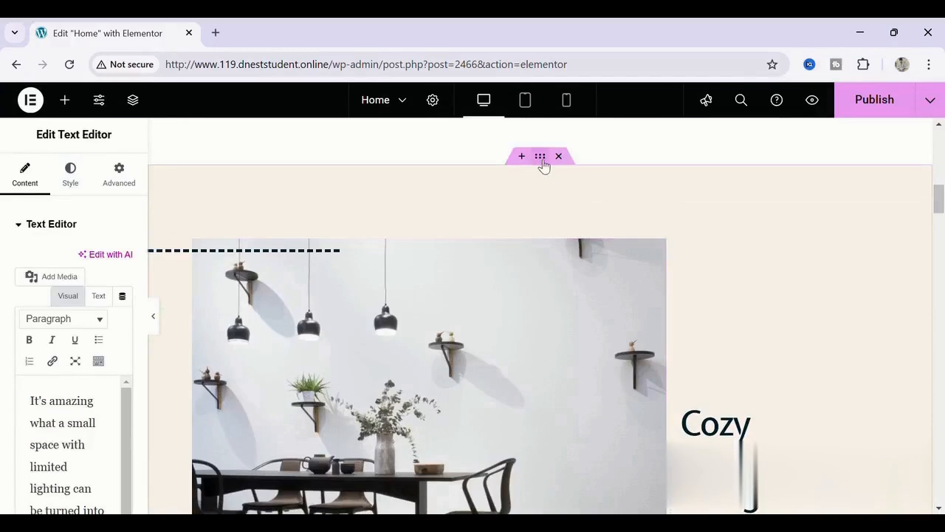
View the layout settings of the section with the dining table image and review the sections below it.
{"action": "left_click", "coordinate": [541, 161]}
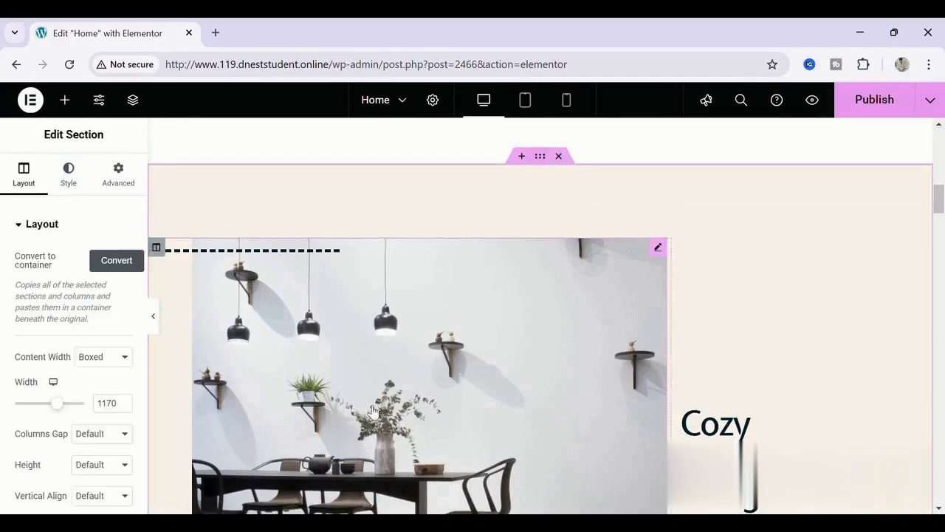
{"action": "scroll", "coordinate": [548, 279], "scroll_direction": "down", "scroll_amount": 6}
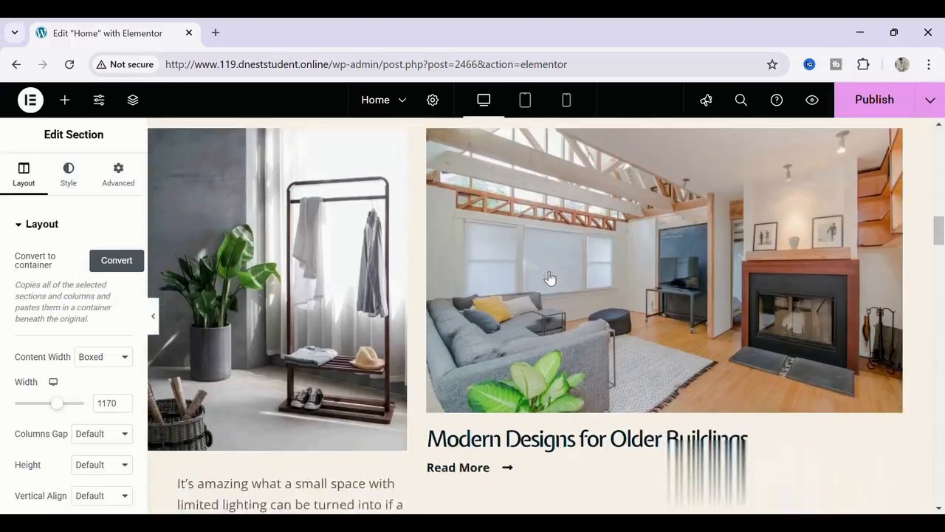
{"action": "scroll", "coordinate": [546, 277], "scroll_direction": "down", "scroll_amount": 15}
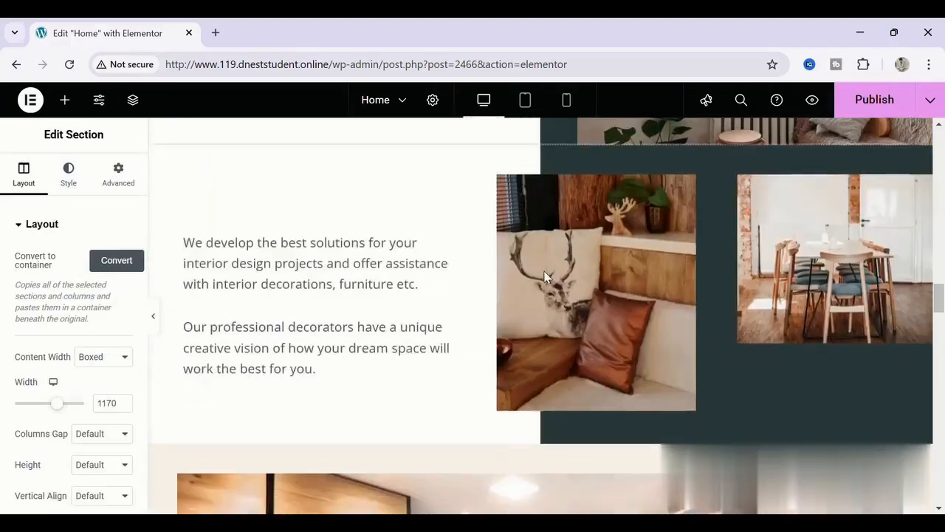
{"action": "scroll", "coordinate": [547, 277], "scroll_direction": "up", "scroll_amount": 10}
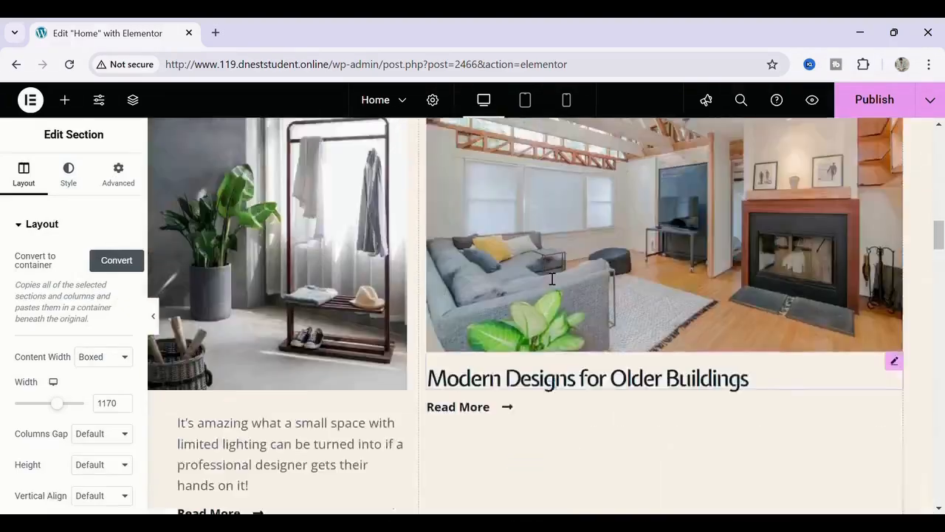
Publish the Home page with the inserted template.
{"action": "scroll", "coordinate": [552, 279], "scroll_direction": "up", "scroll_amount": 10}
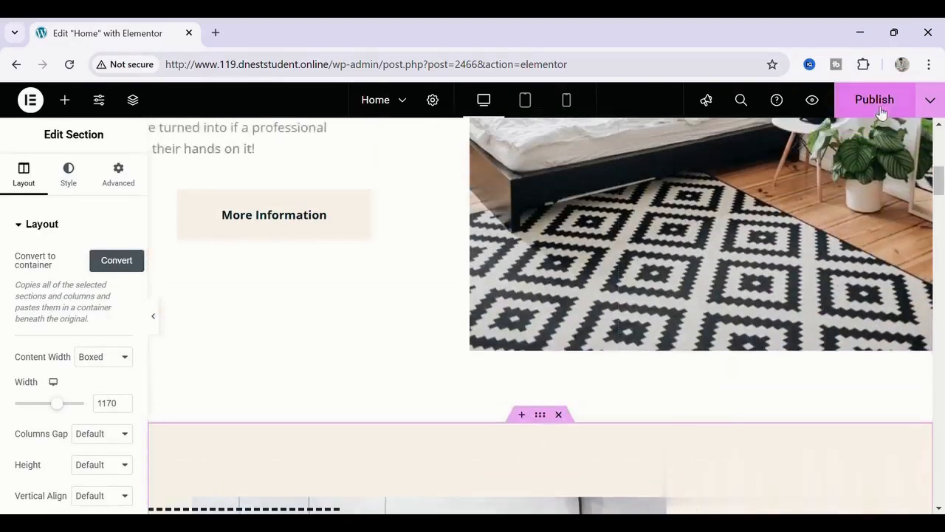
{"action": "left_click", "coordinate": [881, 111]}
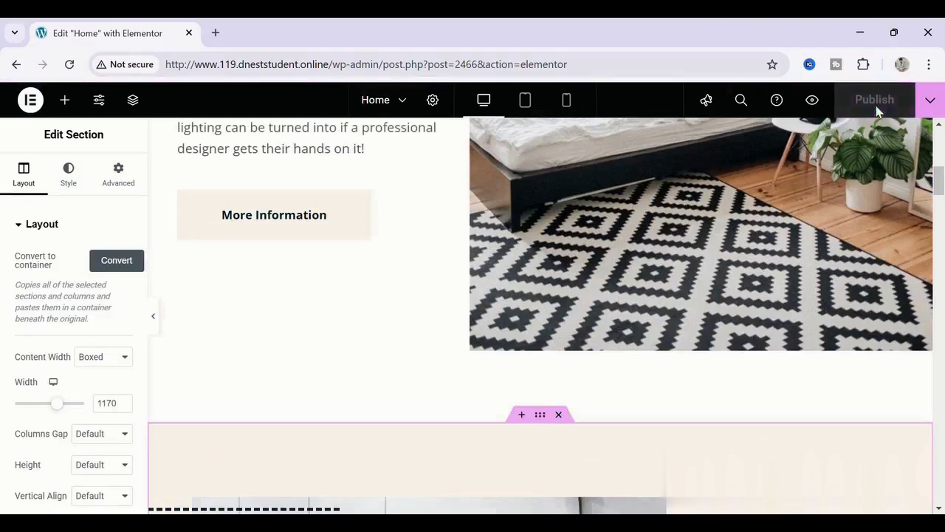
{"action": "scroll", "coordinate": [557, 302], "scroll_direction": "up", "scroll_amount": 10}
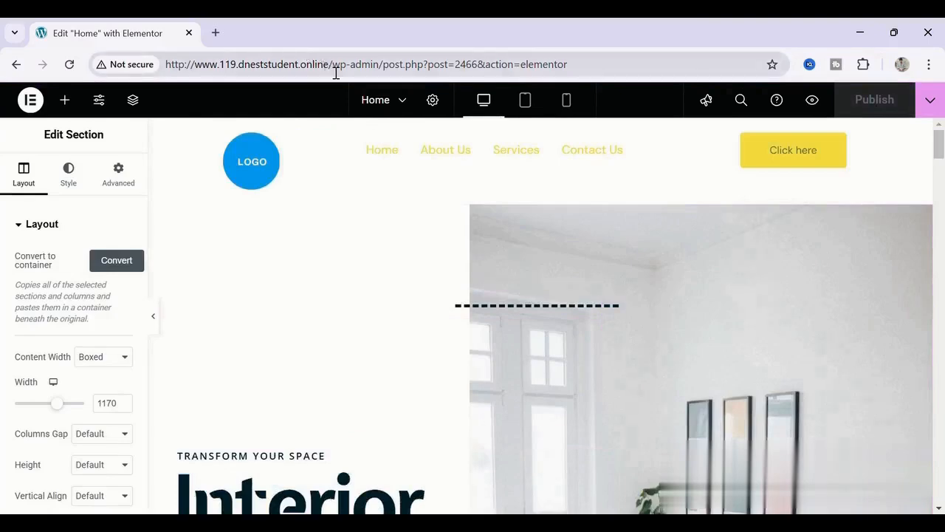
Open the site's front page in a new browser tab and look through the published Home page.
{"action": "left_click_drag", "start_coordinate": [334, 70], "coordinate": [155, 74]}
{"action": "key", "text": "ctrl+c"}
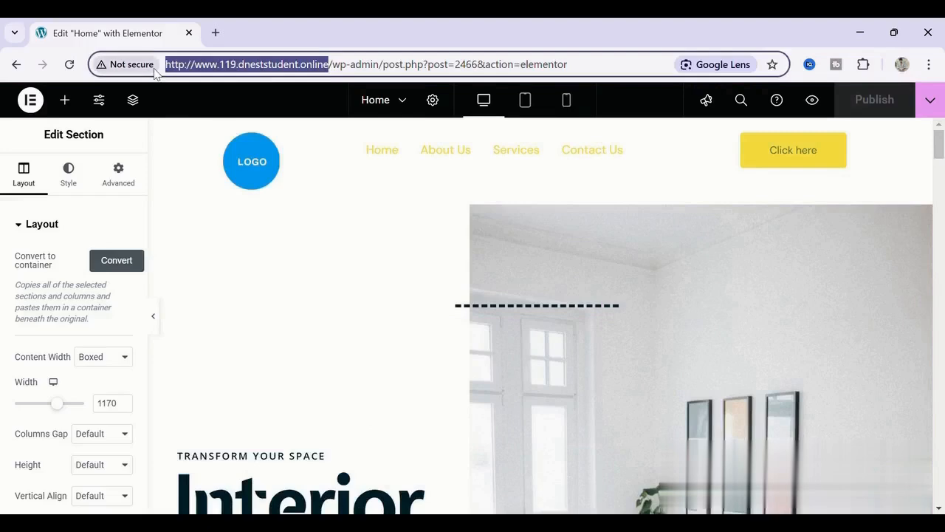
{"action": "left_click", "coordinate": [215, 32]}
{"action": "key", "text": "ctrl+v"}
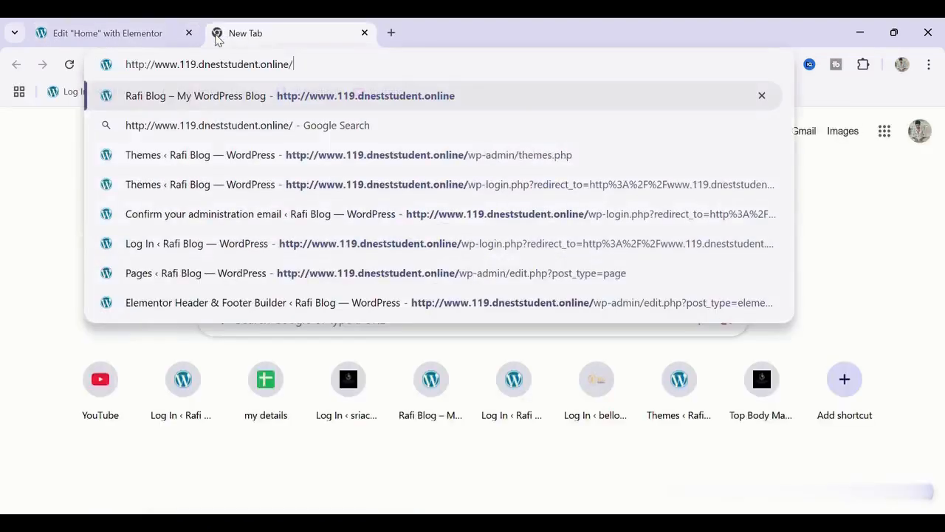
{"action": "key", "text": "Return"}
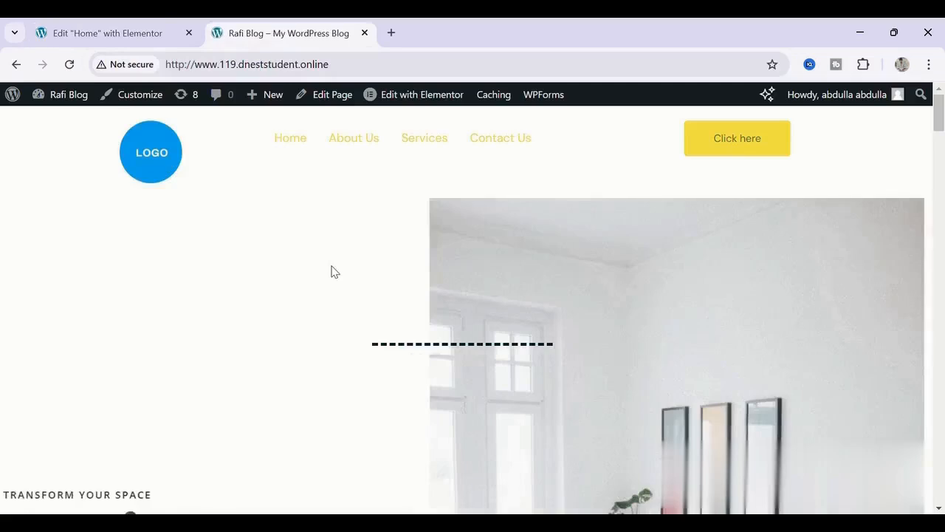
{"action": "scroll", "coordinate": [332, 271], "scroll_direction": "down", "scroll_amount": 5}
{"action": "scroll", "coordinate": [332, 272], "scroll_direction": "down", "scroll_amount": 10}
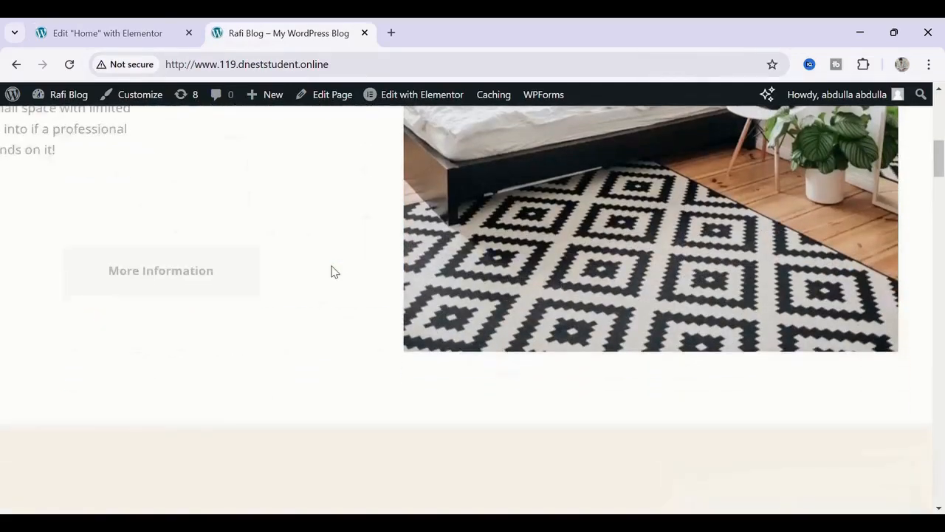
{"action": "scroll", "coordinate": [336, 273], "scroll_direction": "down", "scroll_amount": 2}
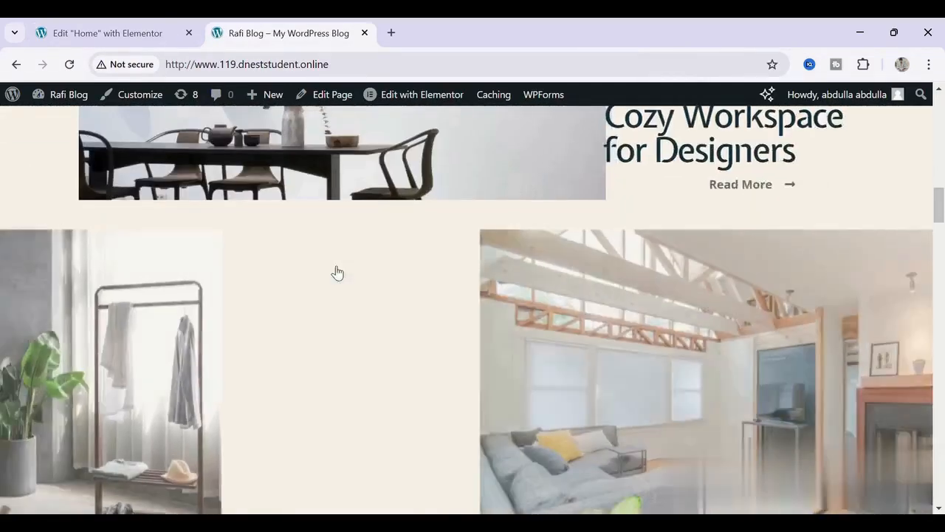
{"action": "scroll", "coordinate": [331, 266], "scroll_direction": "up", "scroll_amount": 4}
{"action": "scroll", "coordinate": [332, 272], "scroll_direction": "up", "scroll_amount": 13}
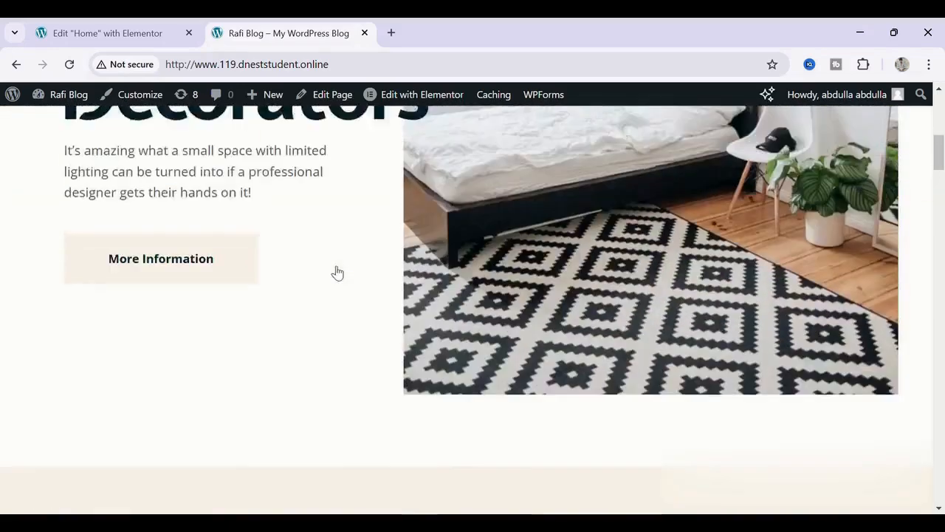
Leave the Home page editor and open the site's About Us page for editing with Elementor.
{"action": "left_click", "coordinate": [127, 28]}
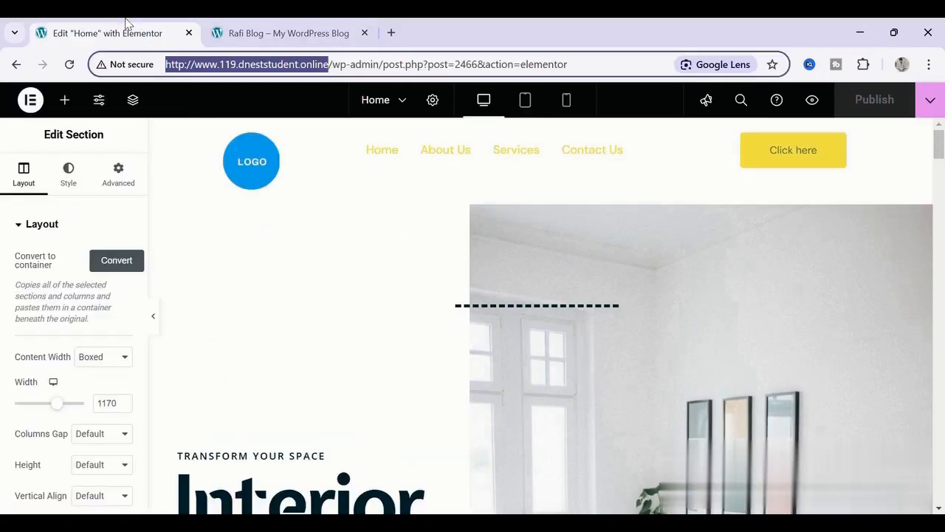
{"action": "left_click", "coordinate": [16, 65]}
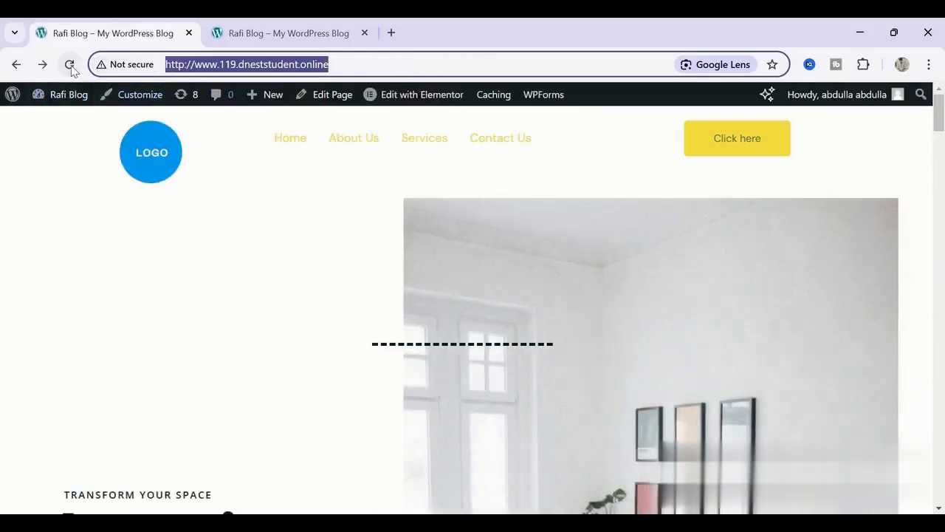
{"action": "left_click", "coordinate": [70, 64]}
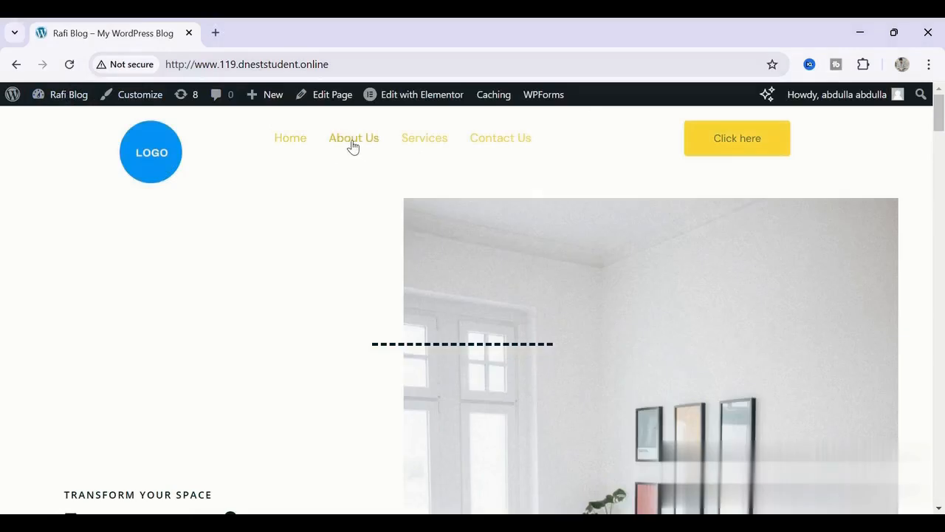
{"action": "left_click", "coordinate": [355, 140]}
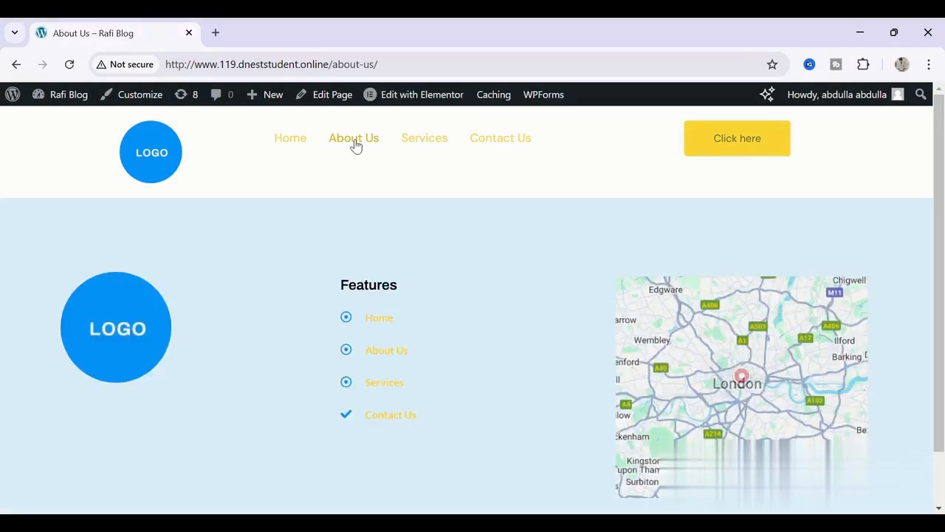
{"action": "left_click", "coordinate": [424, 102]}
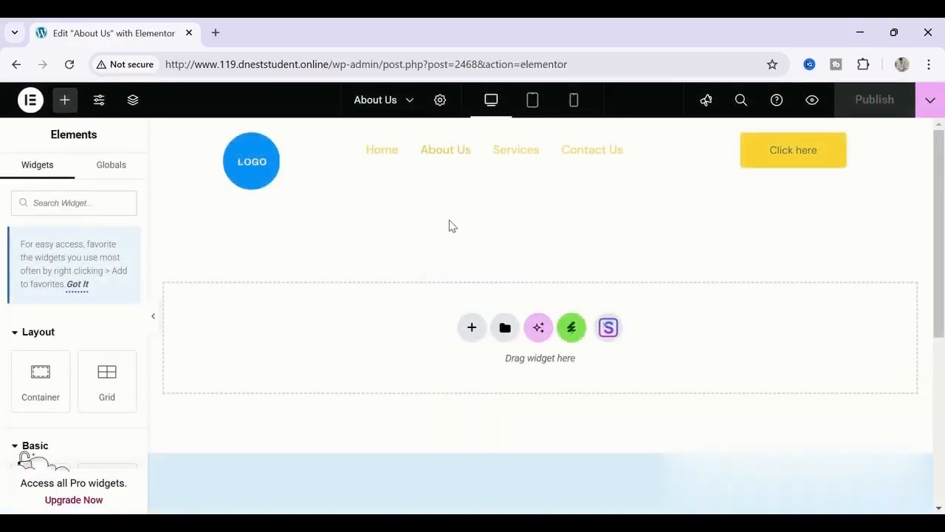
Insert the About 2 template from the installed Interior Design template kit into the About Us page.
{"action": "left_click", "coordinate": [573, 329]}
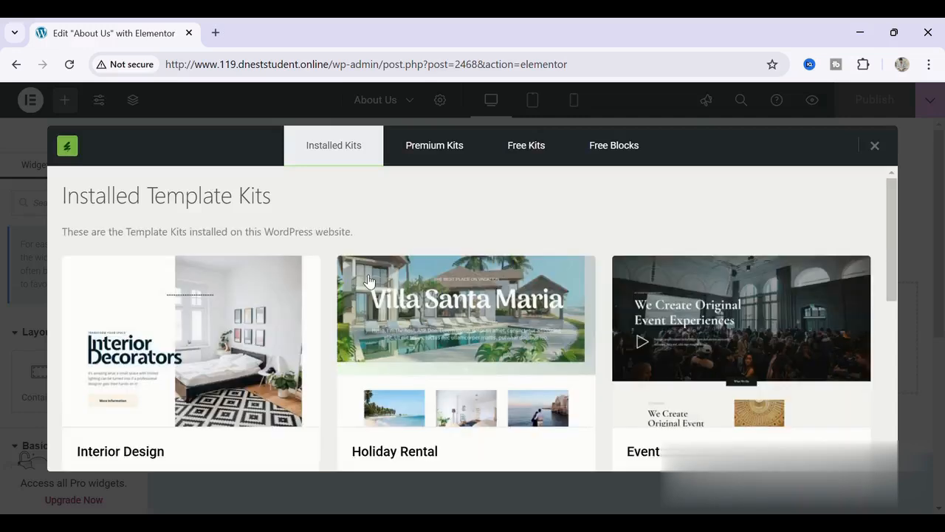
{"action": "scroll", "coordinate": [238, 324], "scroll_direction": "down", "scroll_amount": 1}
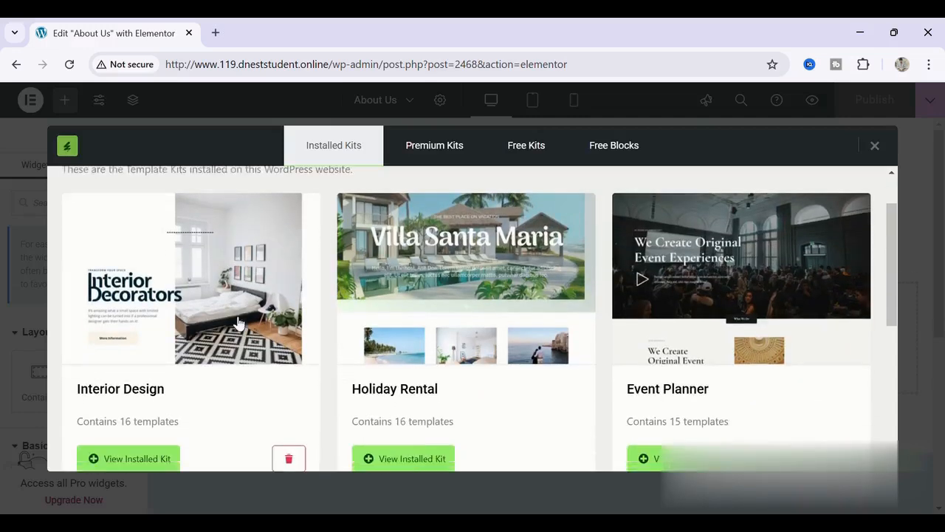
{"action": "left_click", "coordinate": [236, 323]}
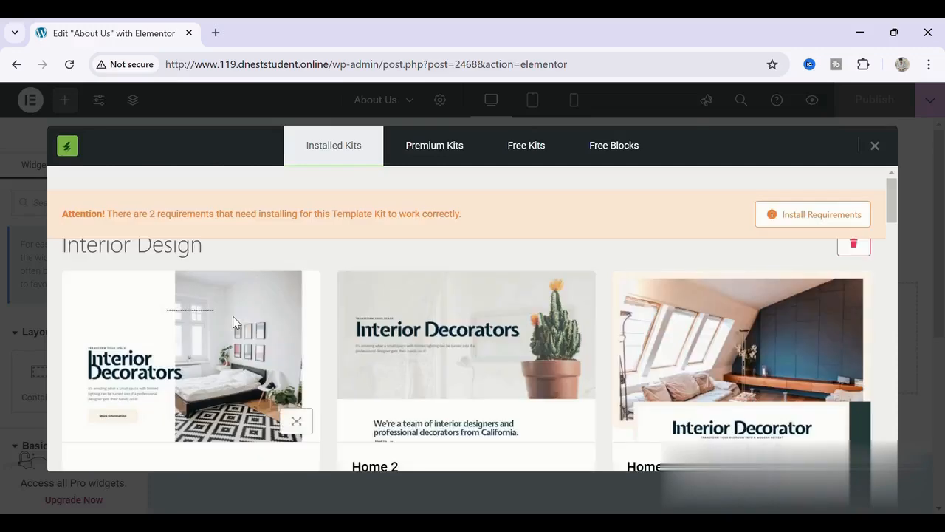
{"action": "scroll", "coordinate": [233, 322], "scroll_direction": "down", "scroll_amount": 5}
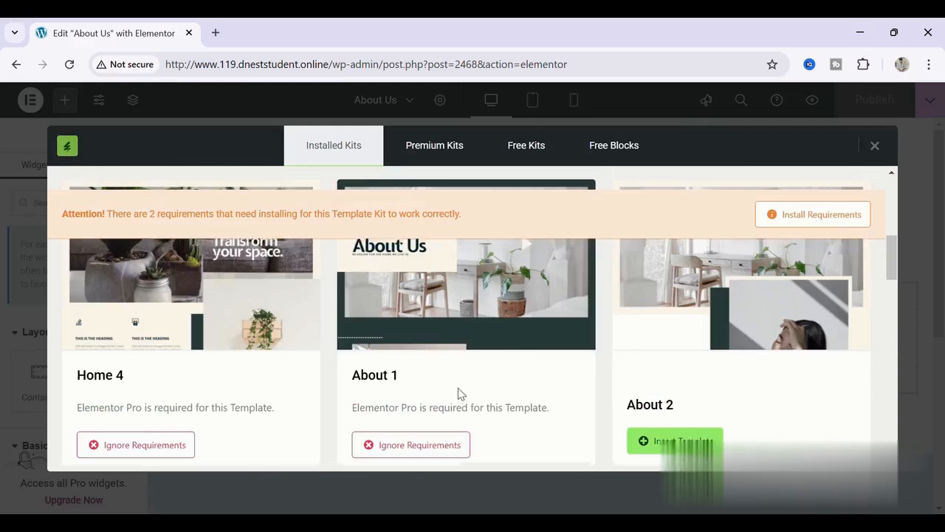
{"action": "scroll", "coordinate": [457, 392], "scroll_direction": "down", "scroll_amount": 1}
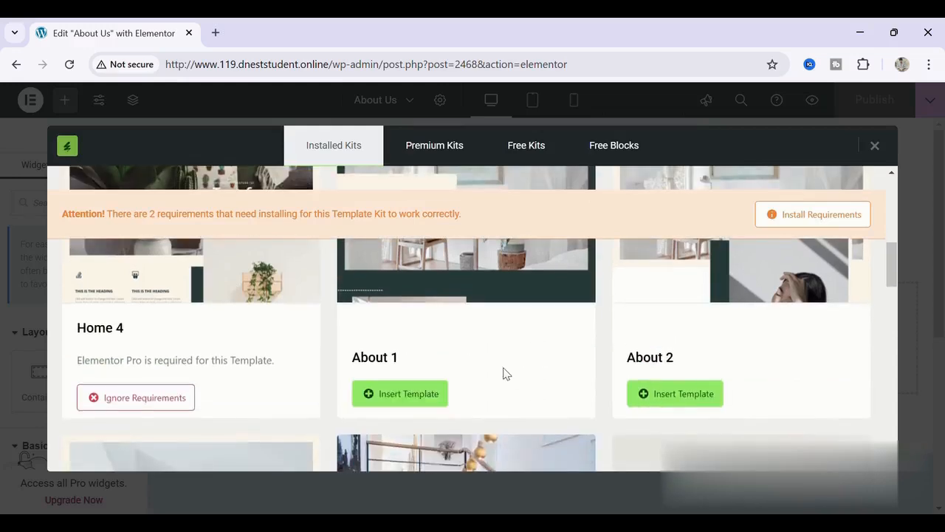
{"action": "scroll", "coordinate": [506, 374], "scroll_direction": "up", "scroll_amount": 4}
{"action": "scroll", "coordinate": [466, 377], "scroll_direction": "down", "scroll_amount": 3}
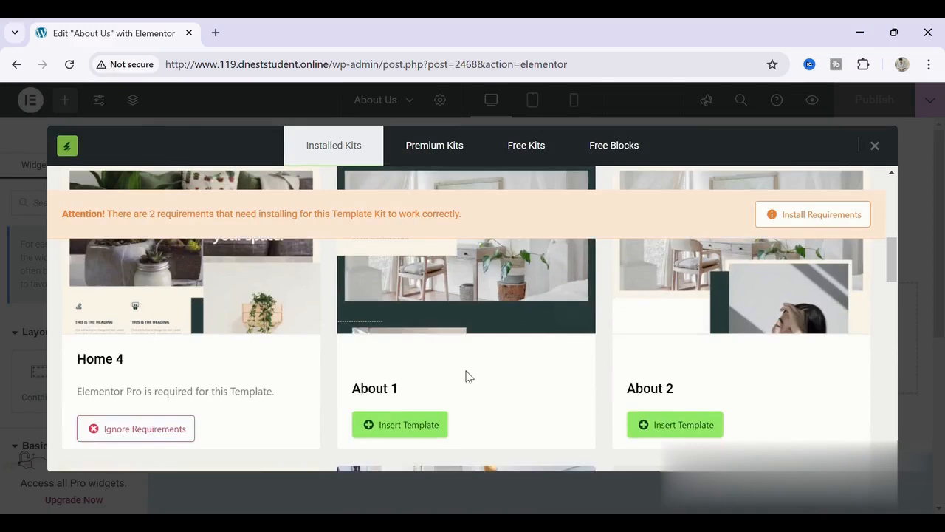
{"action": "scroll", "coordinate": [698, 359], "scroll_direction": "down", "scroll_amount": 1}
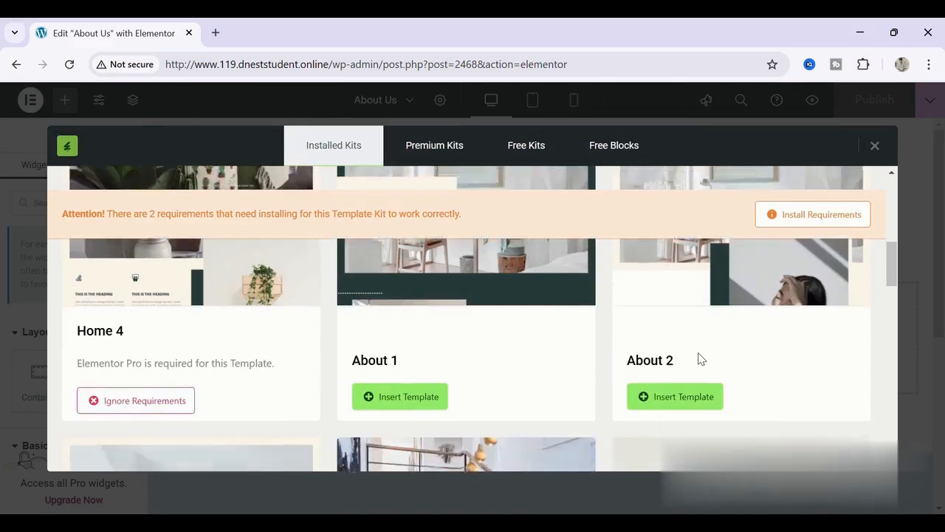
{"action": "left_click", "coordinate": [682, 394]}
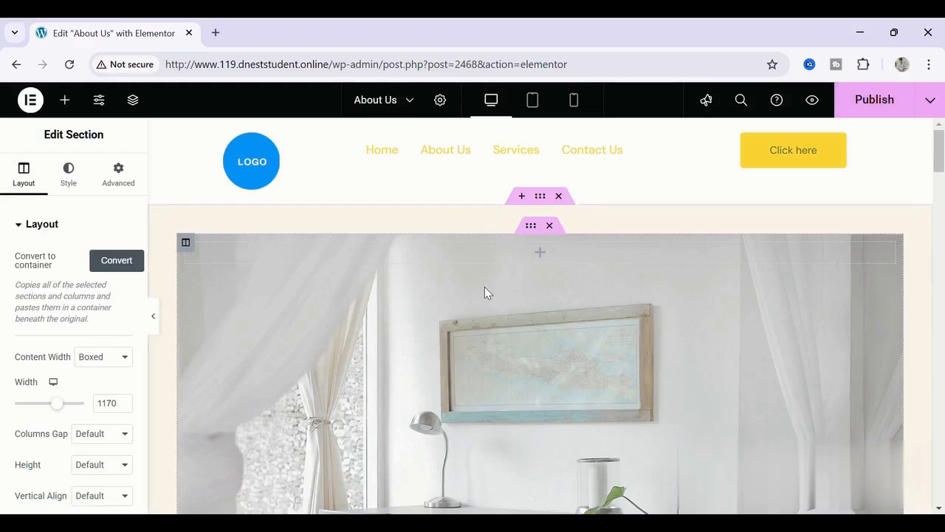
Review the sections of the inserted template on the About Us page, from the desk image to the room gallery.
{"action": "scroll", "coordinate": [484, 288], "scroll_direction": "down", "scroll_amount": 5}
{"action": "scroll", "coordinate": [487, 293], "scroll_direction": "down", "scroll_amount": 10}
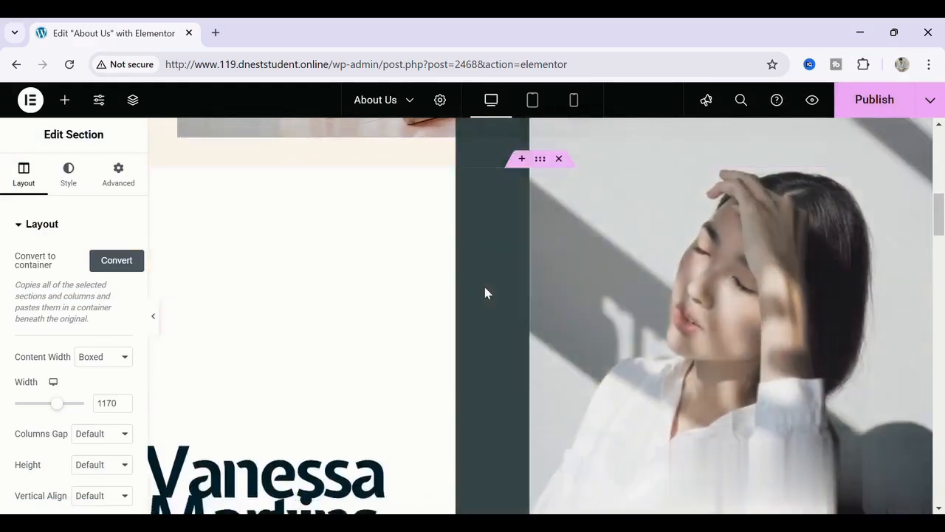
{"action": "scroll", "coordinate": [487, 293], "scroll_direction": "down", "scroll_amount": 10}
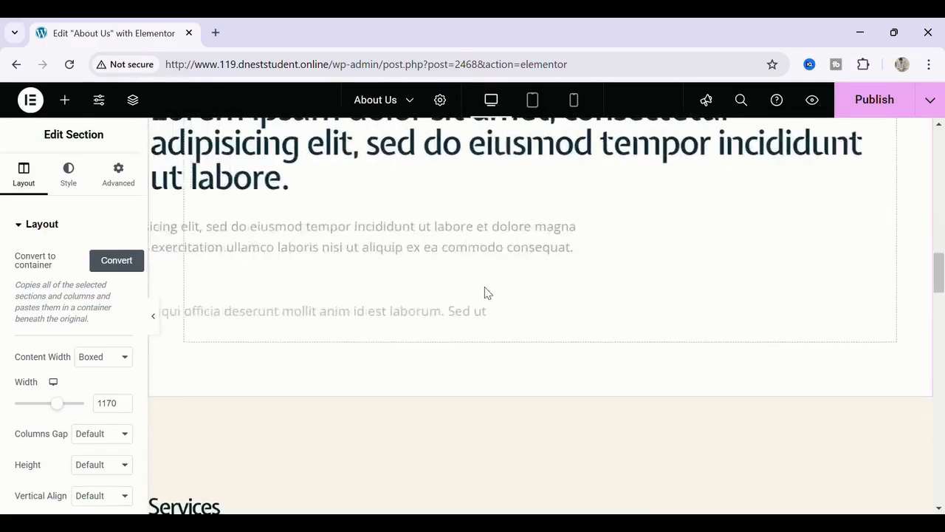
{"action": "scroll", "coordinate": [487, 293], "scroll_direction": "down", "scroll_amount": 9}
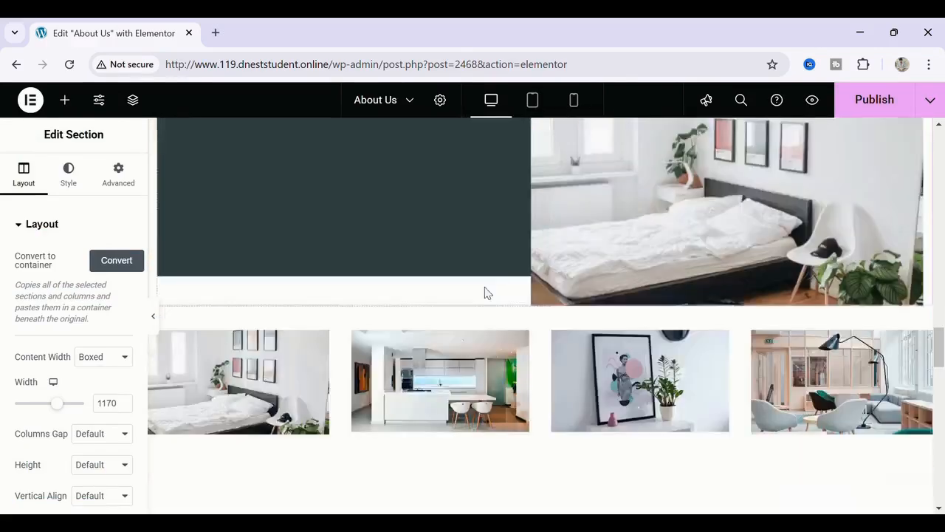
{"action": "scroll", "coordinate": [487, 293], "scroll_direction": "up", "scroll_amount": 12}
{"action": "scroll", "coordinate": [486, 293], "scroll_direction": "up", "scroll_amount": 15}
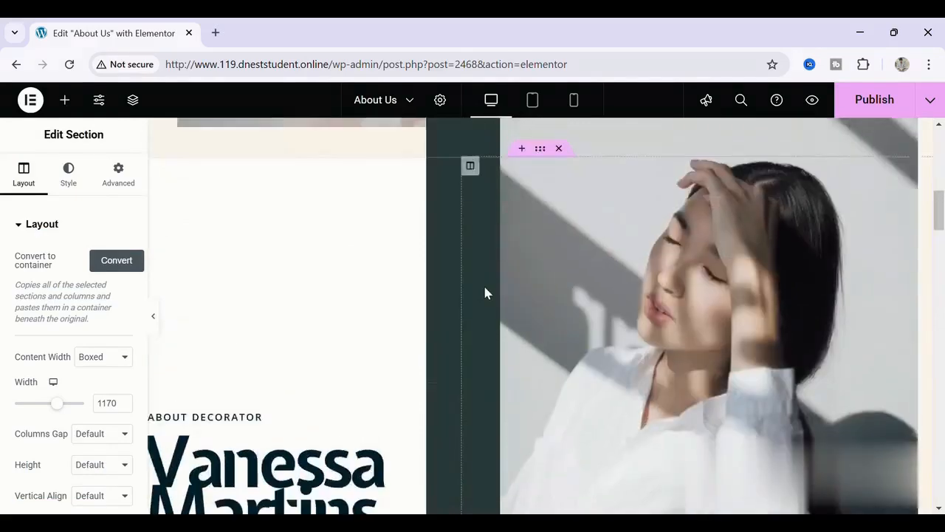
{"action": "scroll", "coordinate": [485, 293], "scroll_direction": "down", "scroll_amount": 8}
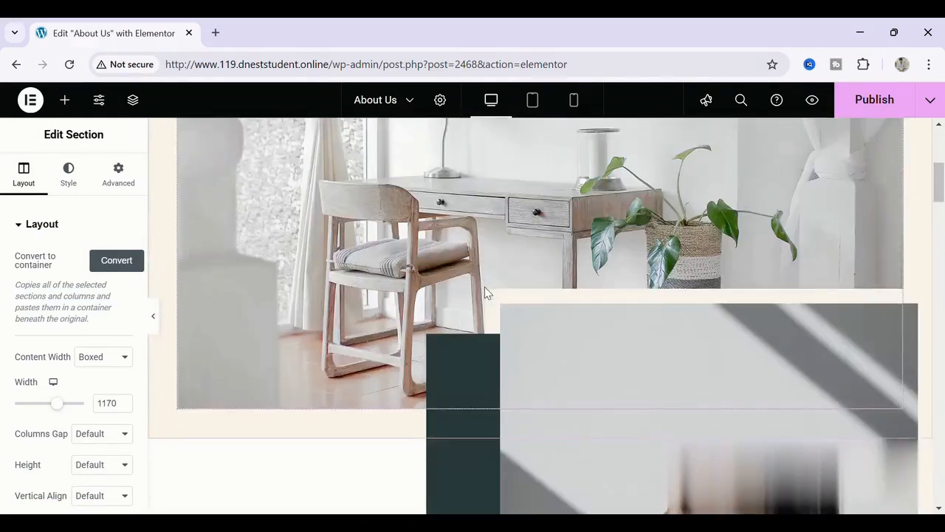
{"action": "scroll", "coordinate": [485, 292], "scroll_direction": "down", "scroll_amount": 2}
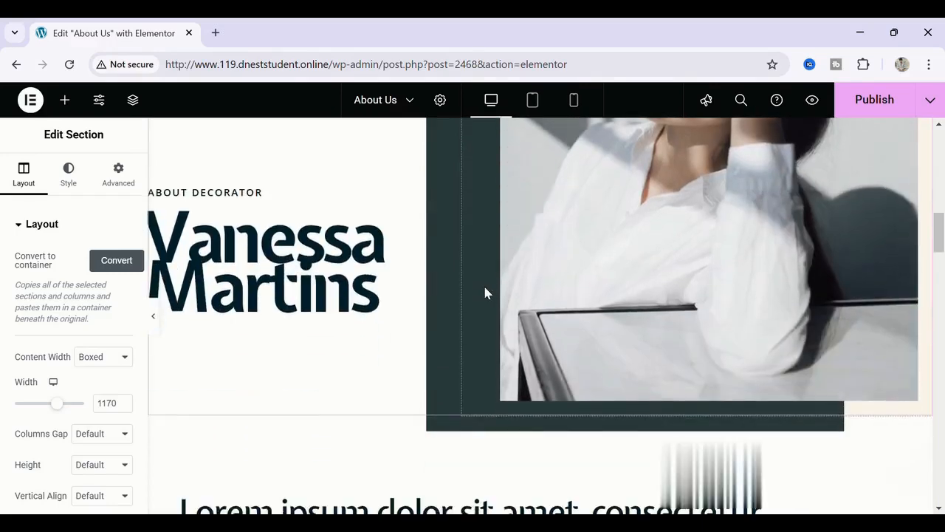
{"action": "scroll", "coordinate": [491, 303], "scroll_direction": "up", "scroll_amount": 3}
{"action": "scroll", "coordinate": [501, 308], "scroll_direction": "up", "scroll_amount": 2}
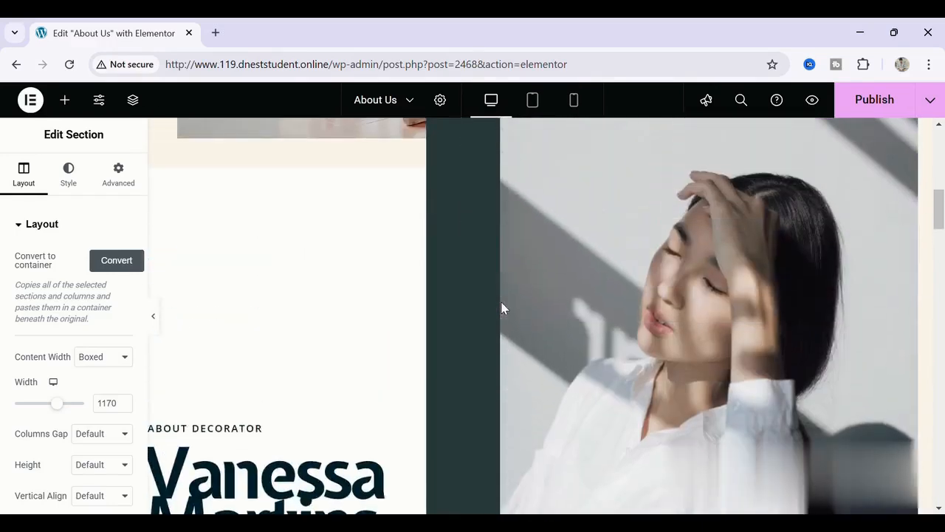
{"action": "scroll", "coordinate": [319, 333], "scroll_direction": "up", "scroll_amount": 6}
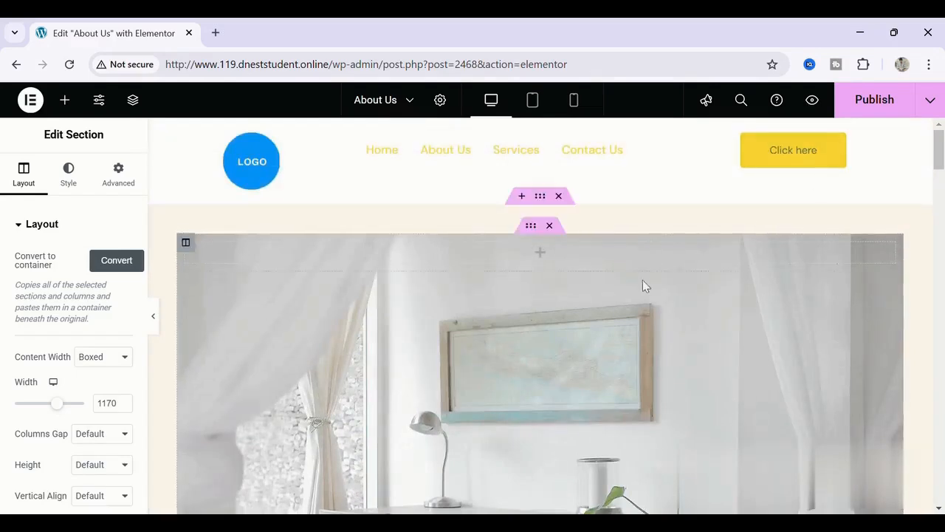
Publish the About Us page and open the Services page for editing with Elementor.
{"action": "left_click", "coordinate": [886, 120]}
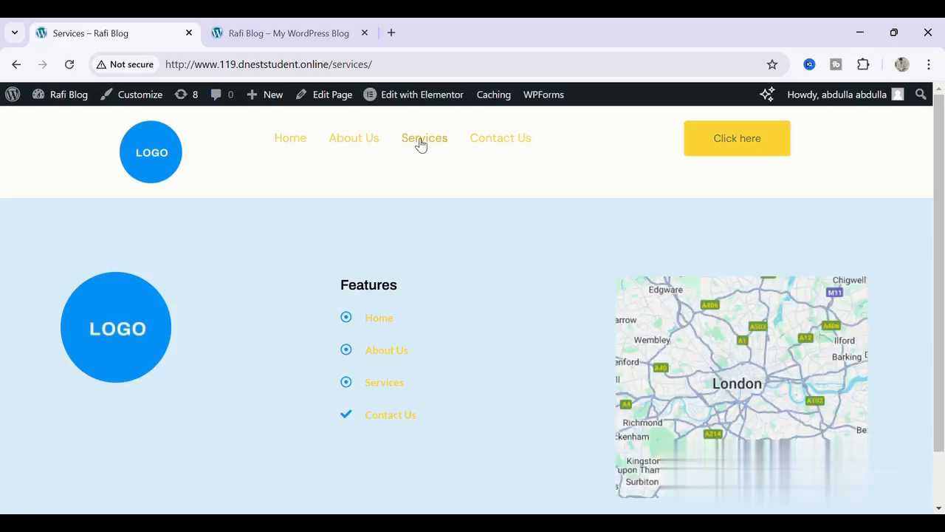
{"action": "left_click", "coordinate": [422, 97]}
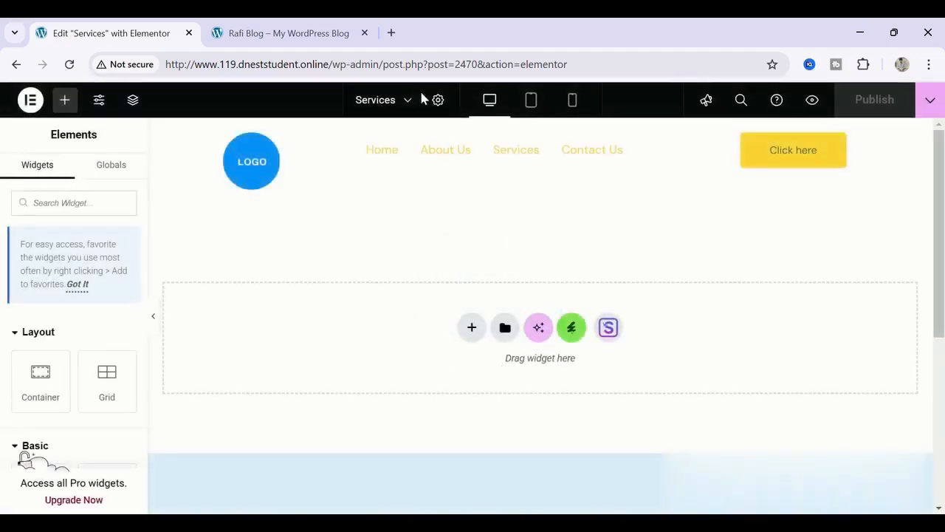
Insert the Services 2 template from the installed Interior Design template kit into the Services page.
{"action": "left_click", "coordinate": [571, 329]}
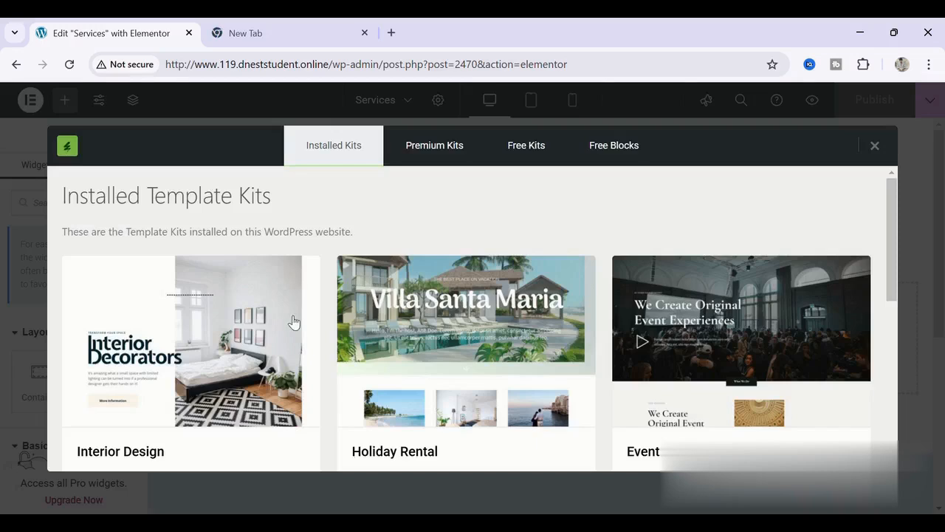
{"action": "scroll", "coordinate": [234, 338], "scroll_direction": "down", "scroll_amount": 1}
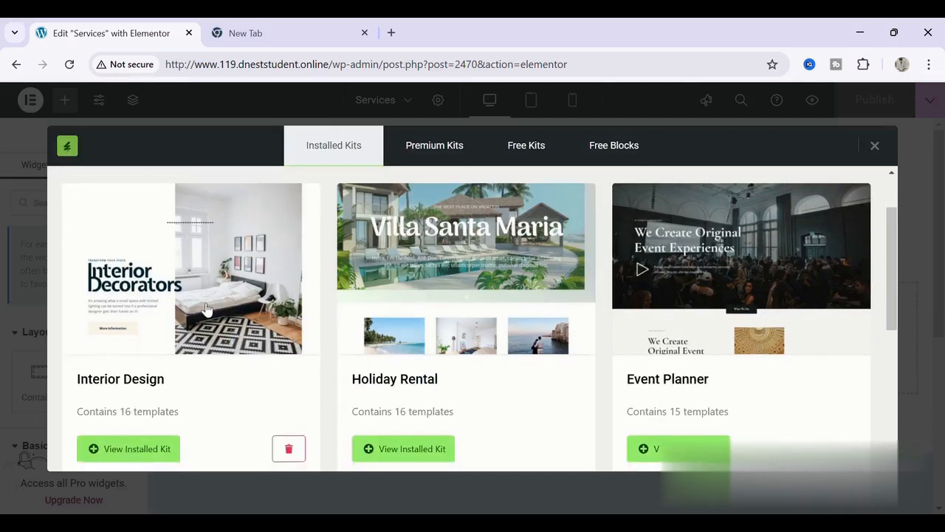
{"action": "left_click", "coordinate": [206, 305]}
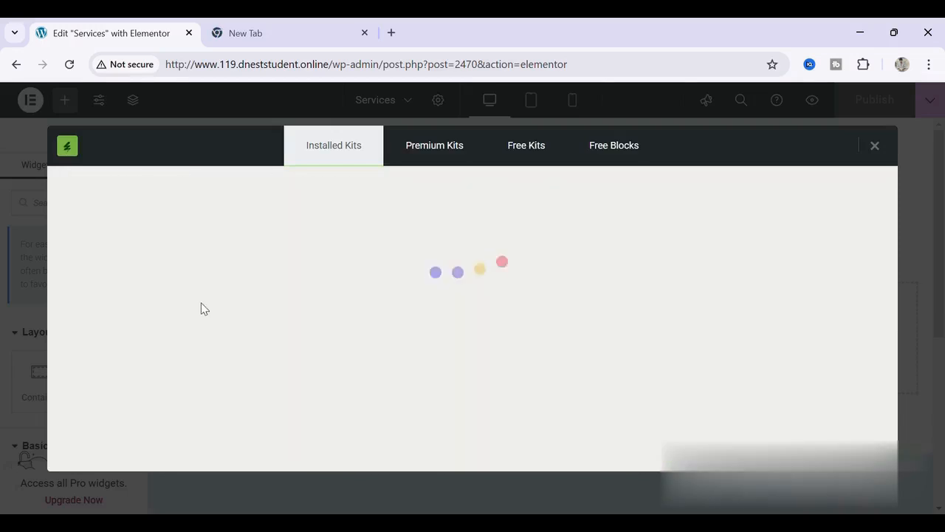
{"action": "scroll", "coordinate": [416, 362], "scroll_direction": "down", "scroll_amount": 1}
{"action": "scroll", "coordinate": [417, 365], "scroll_direction": "down", "scroll_amount": 5}
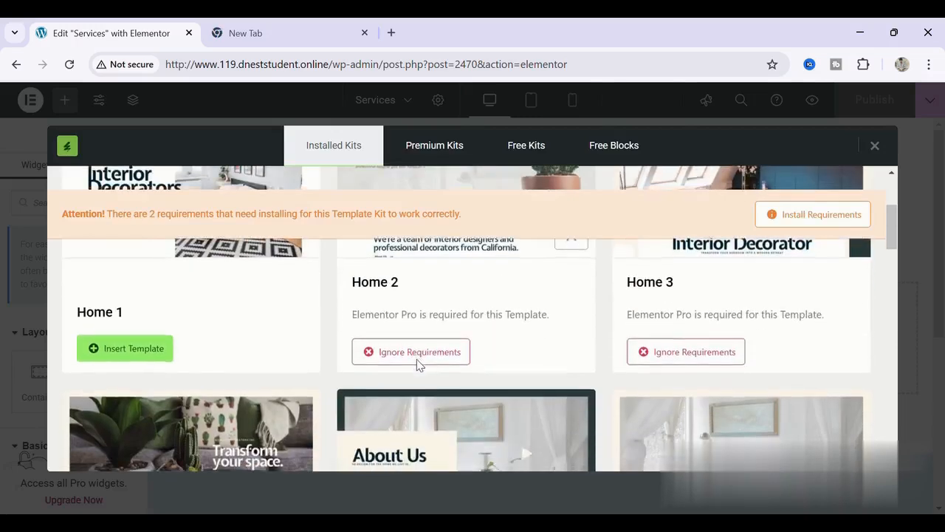
{"action": "scroll", "coordinate": [421, 364], "scroll_direction": "down", "scroll_amount": 2}
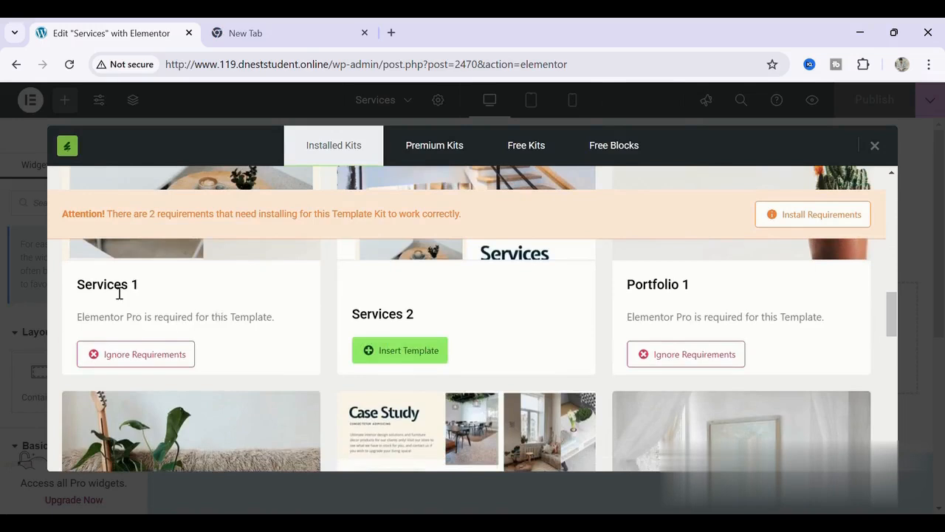
{"action": "scroll", "coordinate": [448, 336], "scroll_direction": "up", "scroll_amount": 2}
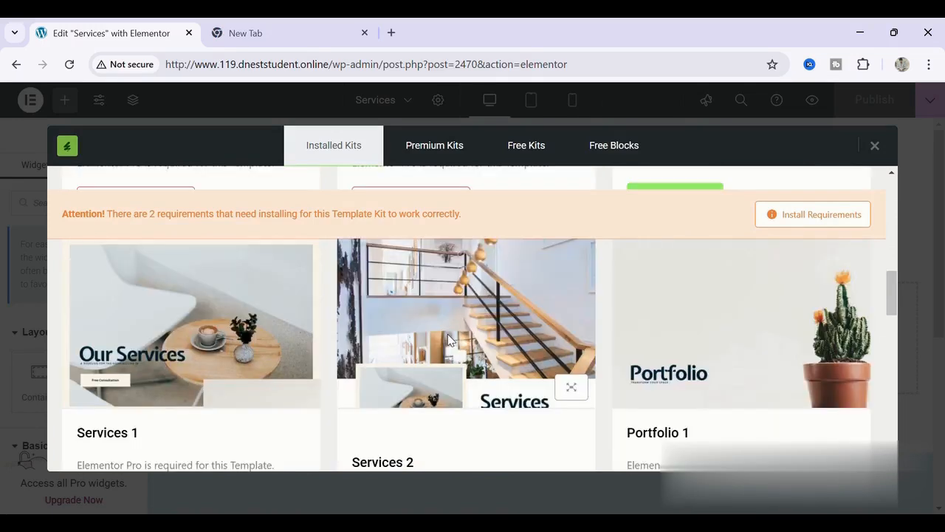
{"action": "scroll", "coordinate": [447, 334], "scroll_direction": "down", "scroll_amount": 1}
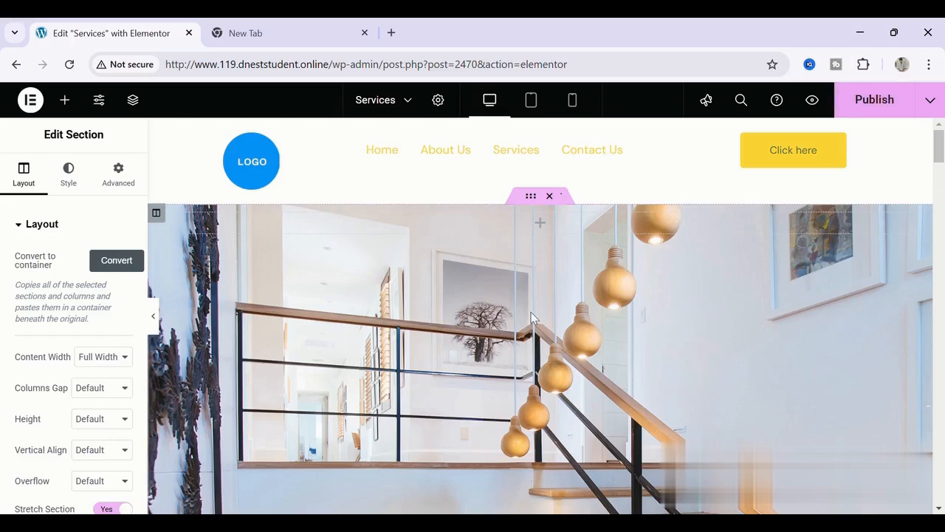
Review the inserted template on the Services page, from the staircase image through the service descriptions and questions section to the footer.
{"action": "scroll", "coordinate": [531, 317], "scroll_direction": "down", "scroll_amount": 6}
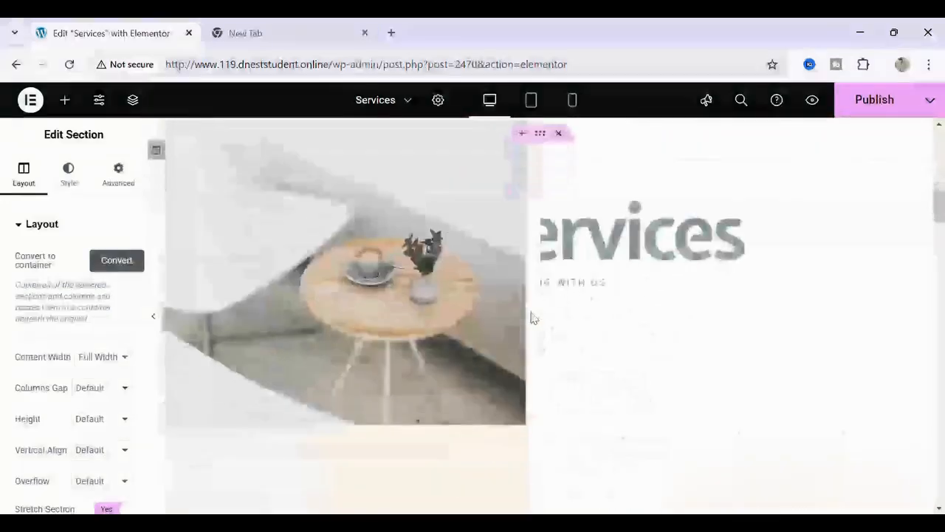
{"action": "scroll", "coordinate": [531, 318], "scroll_direction": "down", "scroll_amount": 8}
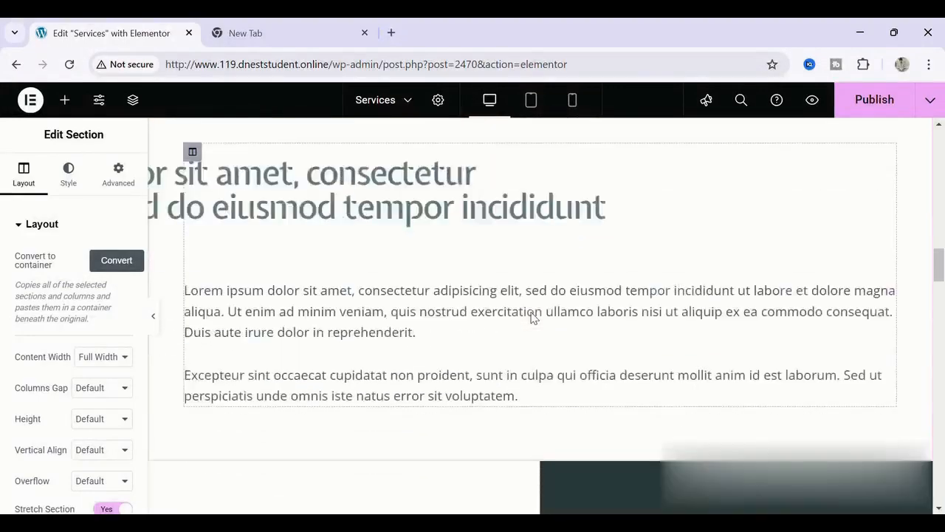
{"action": "scroll", "coordinate": [534, 317], "scroll_direction": "down", "scroll_amount": 8}
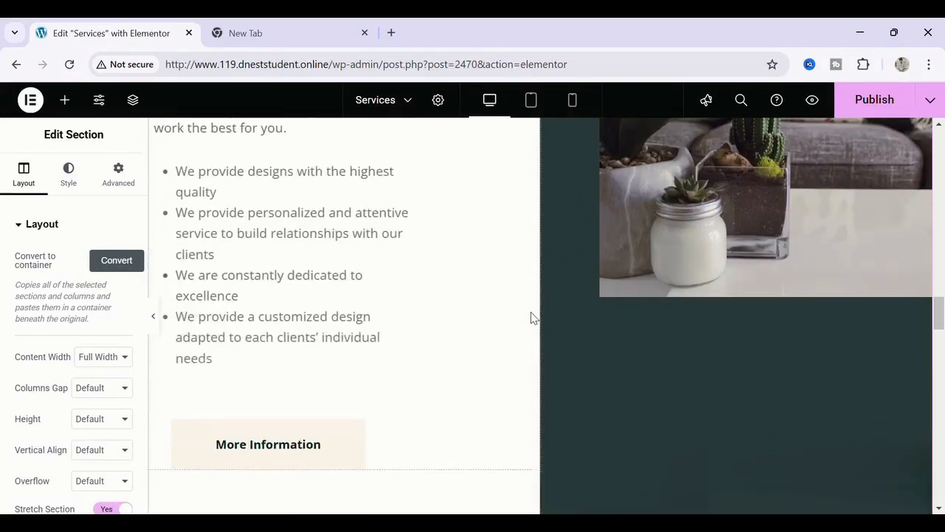
{"action": "scroll", "coordinate": [534, 317], "scroll_direction": "down", "scroll_amount": 8}
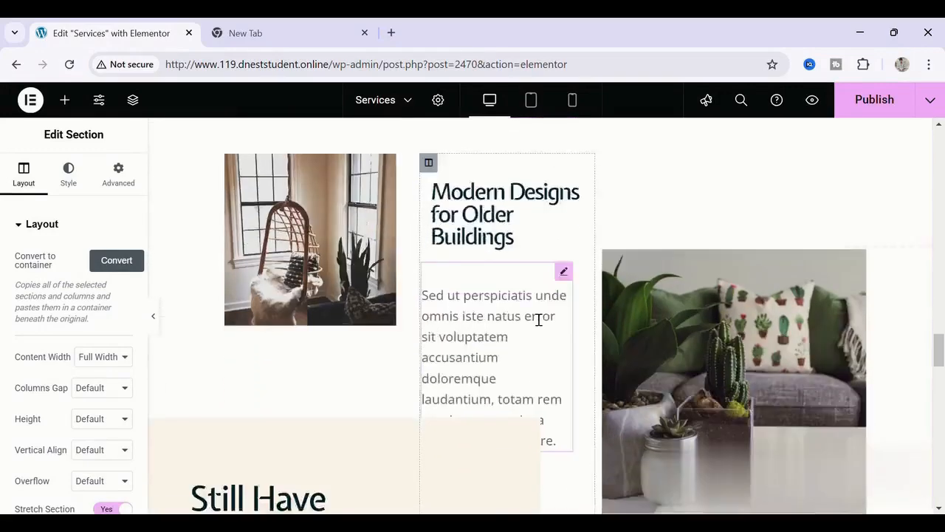
{"action": "scroll", "coordinate": [539, 319], "scroll_direction": "down", "scroll_amount": 3}
{"action": "scroll", "coordinate": [710, 266], "scroll_direction": "down", "scroll_amount": 3}
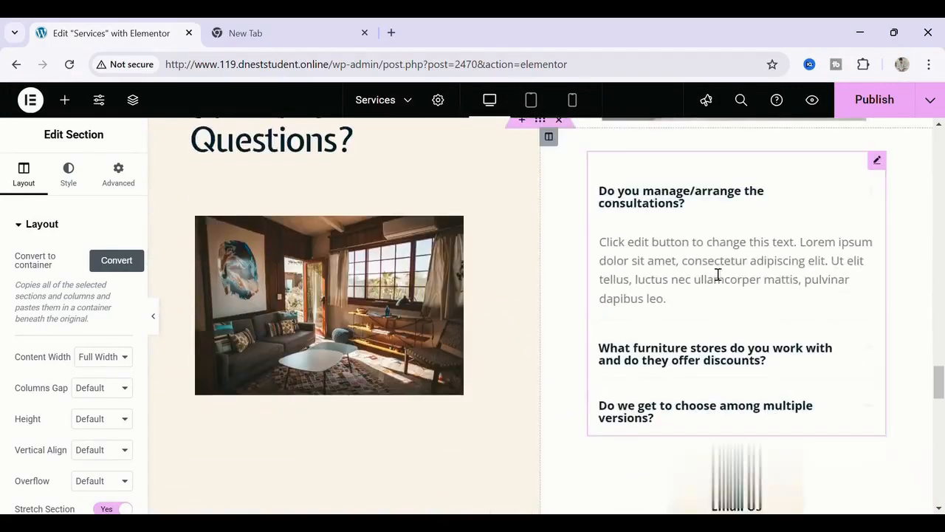
{"action": "scroll", "coordinate": [715, 272], "scroll_direction": "down", "scroll_amount": 10}
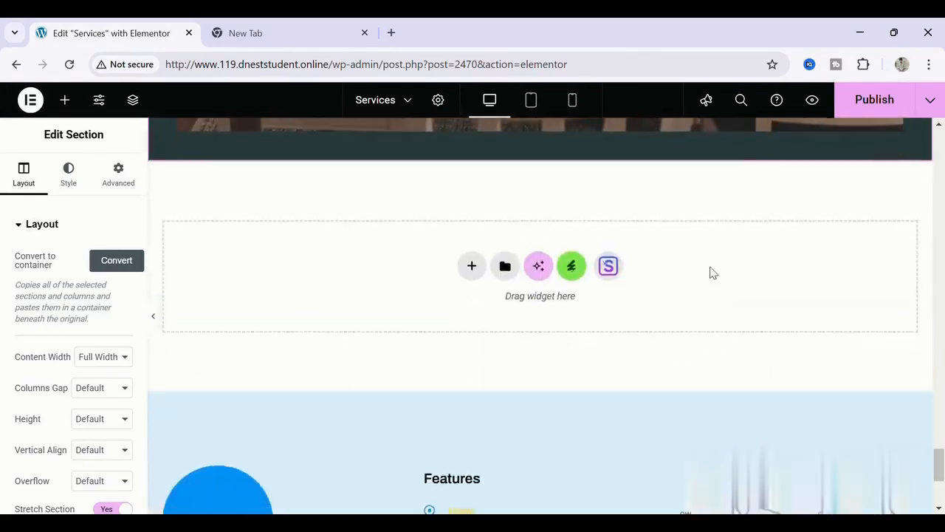
{"action": "scroll", "coordinate": [714, 273], "scroll_direction": "up", "scroll_amount": 15}
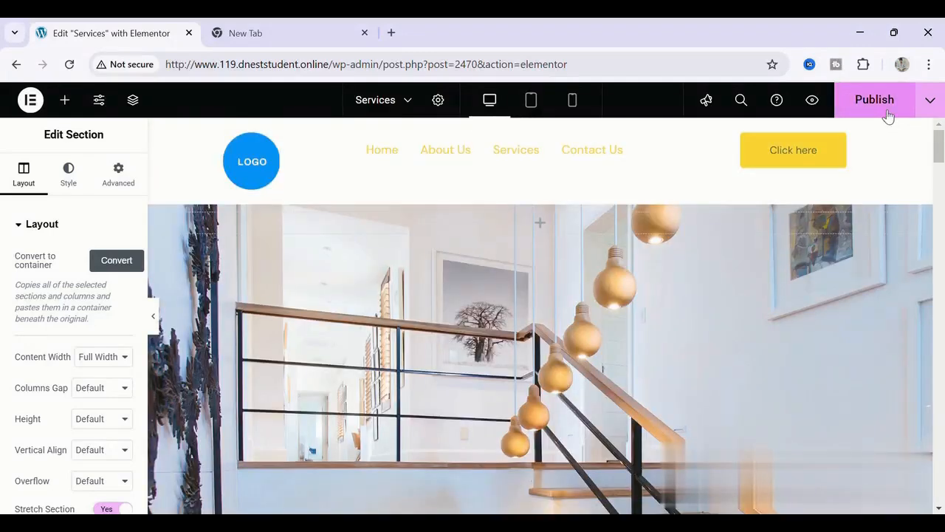
Publish the Services page and open the Contact Us page for editing with Elementor.
{"action": "left_click", "coordinate": [888, 116]}
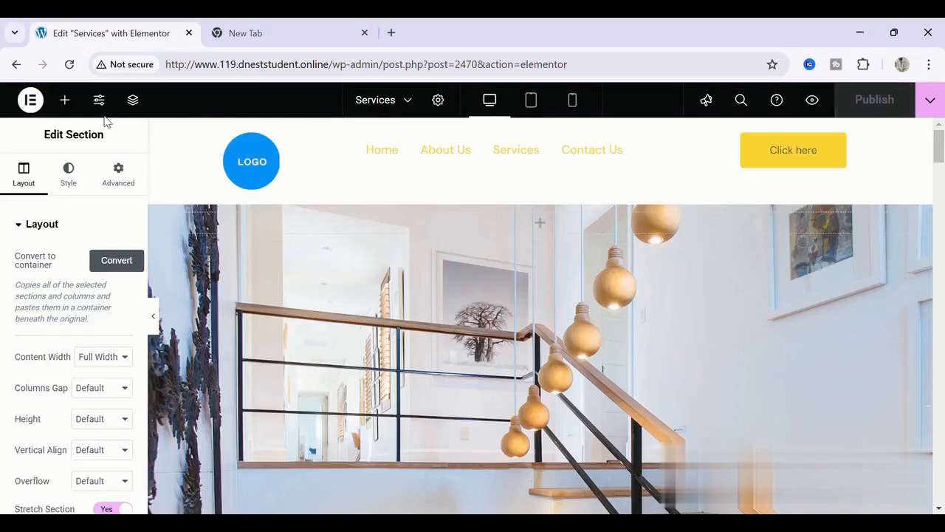
{"action": "left_click", "coordinate": [16, 66]}
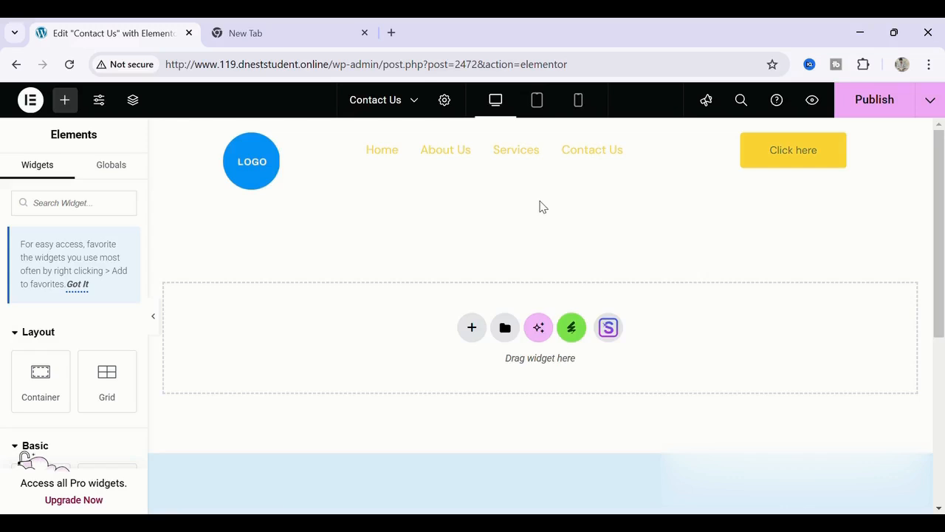
In the installed Interior Design kit, ignore the requirements of Contact 2- Pro and insert the Contact 1 template into the Contact Us page.
{"action": "left_click", "coordinate": [573, 330]}
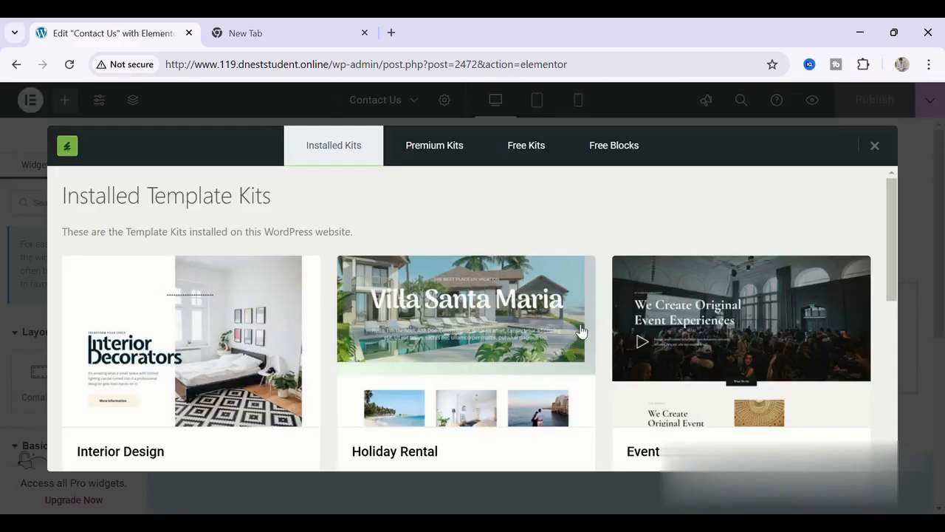
{"action": "left_click", "coordinate": [207, 326]}
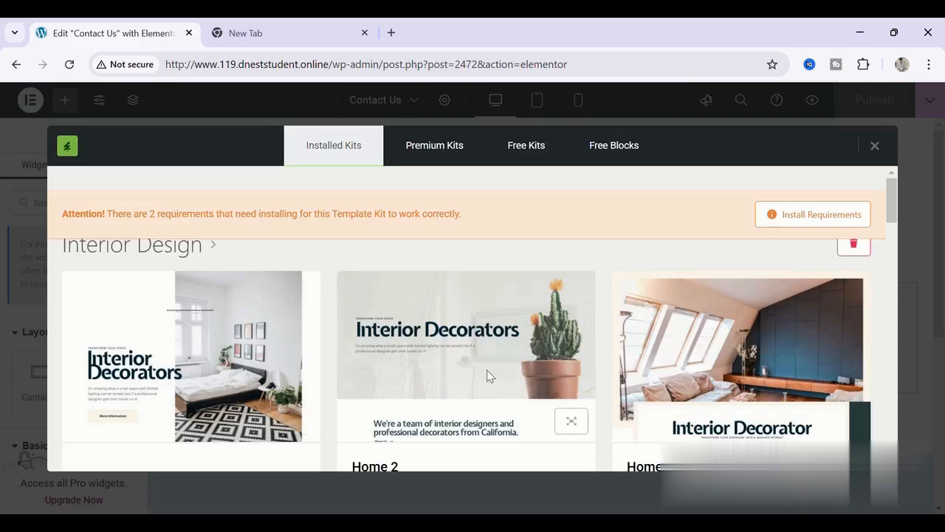
{"action": "scroll", "coordinate": [487, 376], "scroll_direction": "down", "scroll_amount": 6}
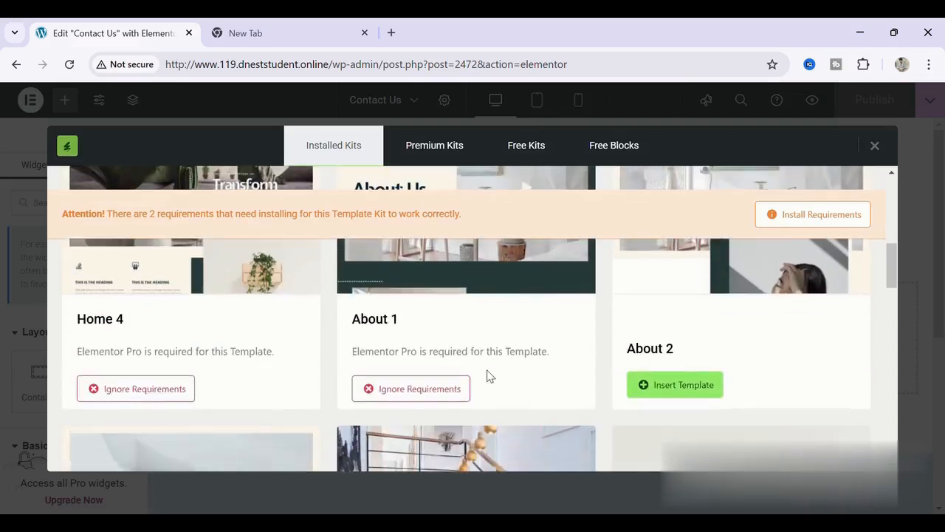
{"action": "scroll", "coordinate": [486, 376], "scroll_direction": "down", "scroll_amount": 4}
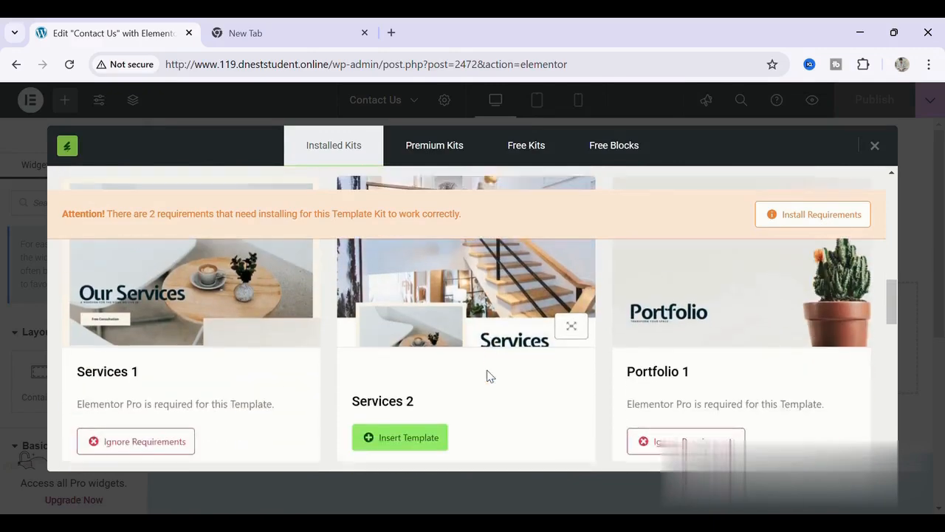
{"action": "scroll", "coordinate": [486, 377], "scroll_direction": "down", "scroll_amount": 3}
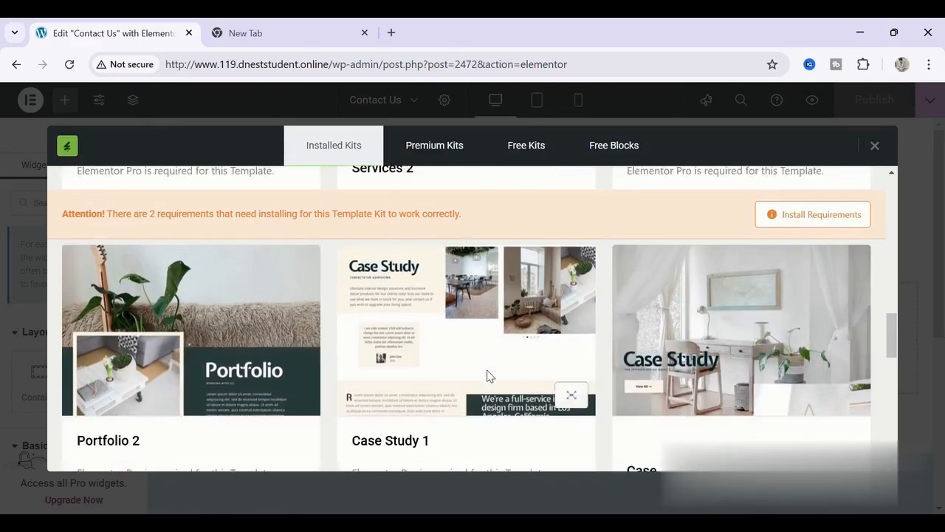
{"action": "scroll", "coordinate": [489, 376], "scroll_direction": "down", "scroll_amount": 2}
{"action": "scroll", "coordinate": [589, 367], "scroll_direction": "down", "scroll_amount": 4}
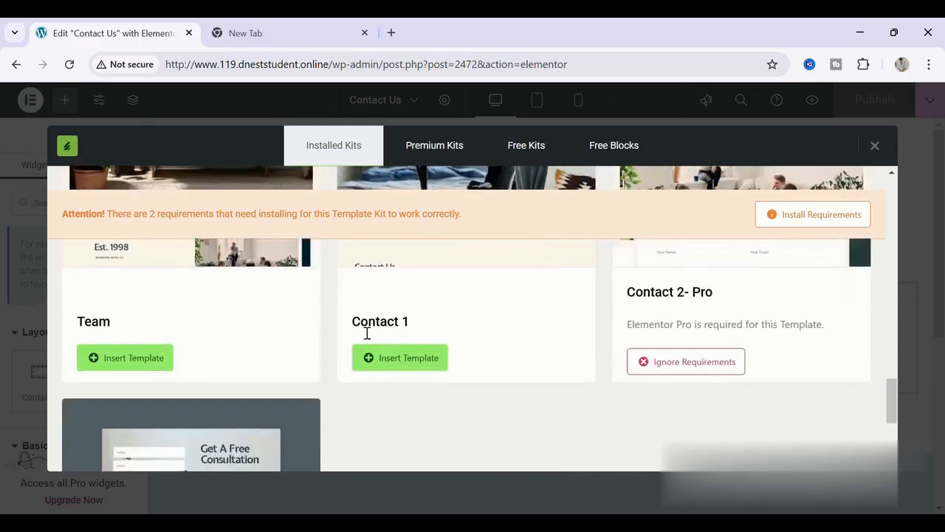
{"action": "scroll", "coordinate": [665, 311], "scroll_direction": "up", "scroll_amount": 2}
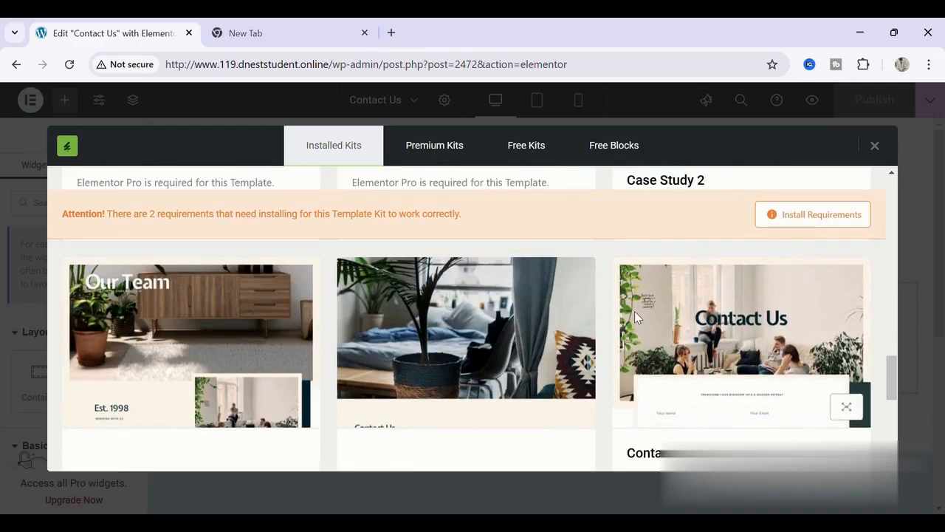
{"action": "scroll", "coordinate": [635, 311], "scroll_direction": "down", "scroll_amount": 1}
{"action": "scroll", "coordinate": [634, 311], "scroll_direction": "up", "scroll_amount": 1}
{"action": "scroll", "coordinate": [635, 315], "scroll_direction": "down", "scroll_amount": 2}
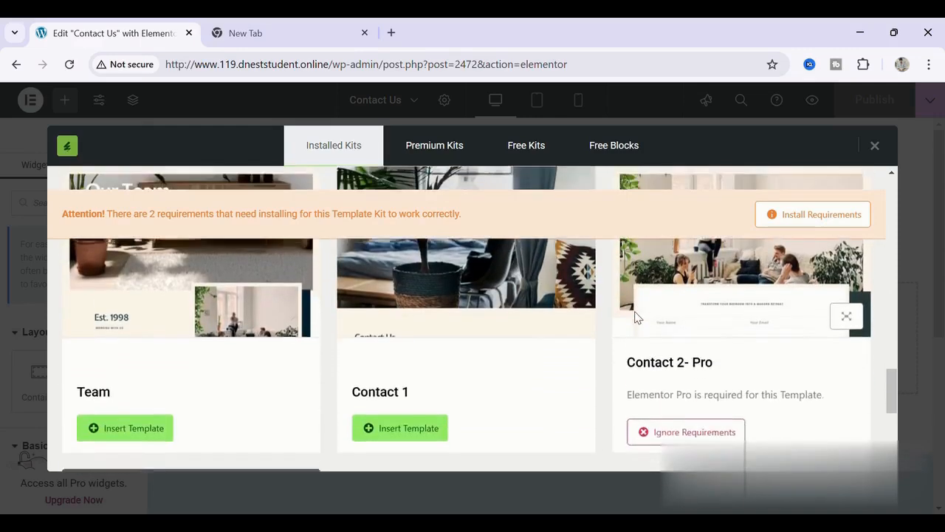
{"action": "left_click", "coordinate": [678, 423]}
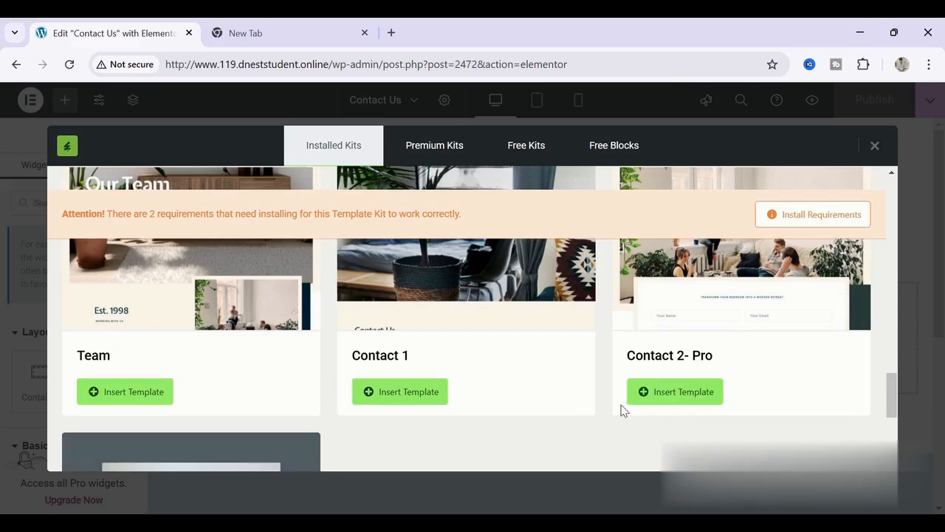
{"action": "left_click", "coordinate": [403, 399]}
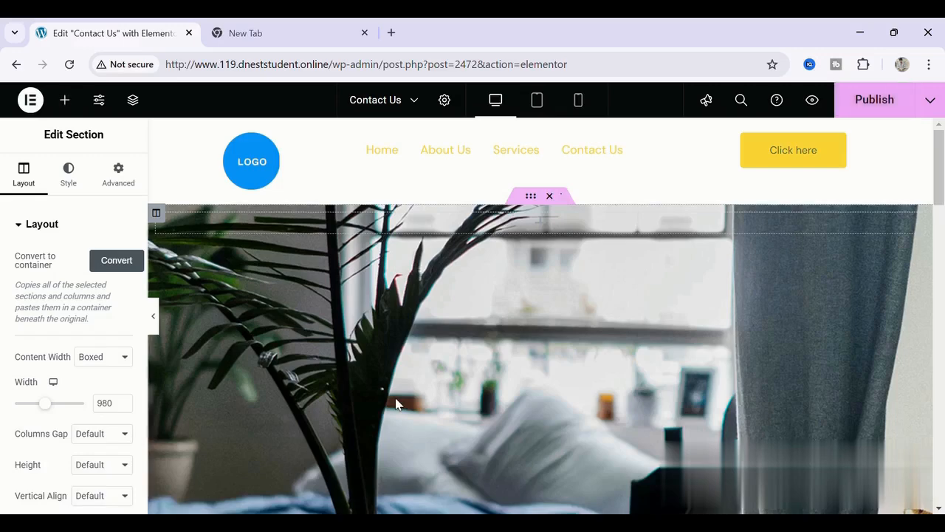
Check the inserted template's sections down to the footer and publish the Contact Us page.
{"action": "scroll", "coordinate": [559, 299], "scroll_direction": "down", "scroll_amount": 13}
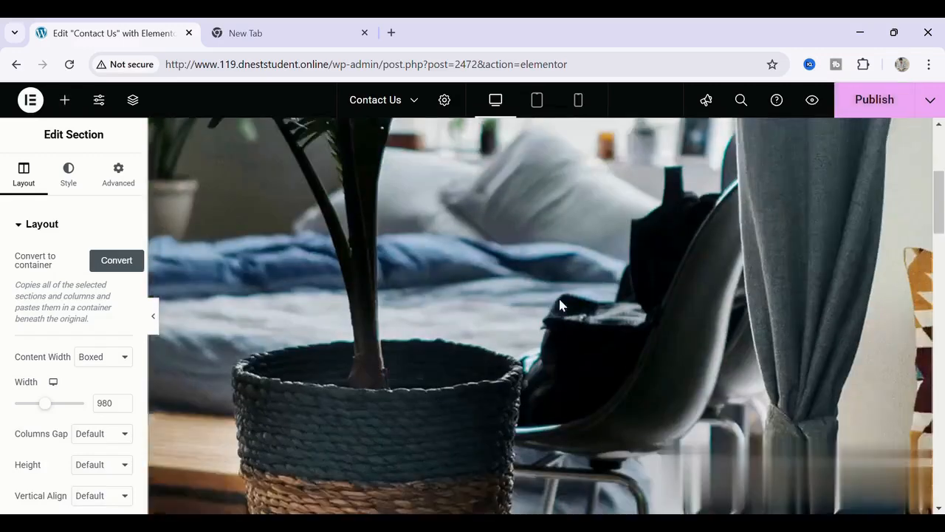
{"action": "scroll", "coordinate": [558, 299], "scroll_direction": "down", "scroll_amount": 12}
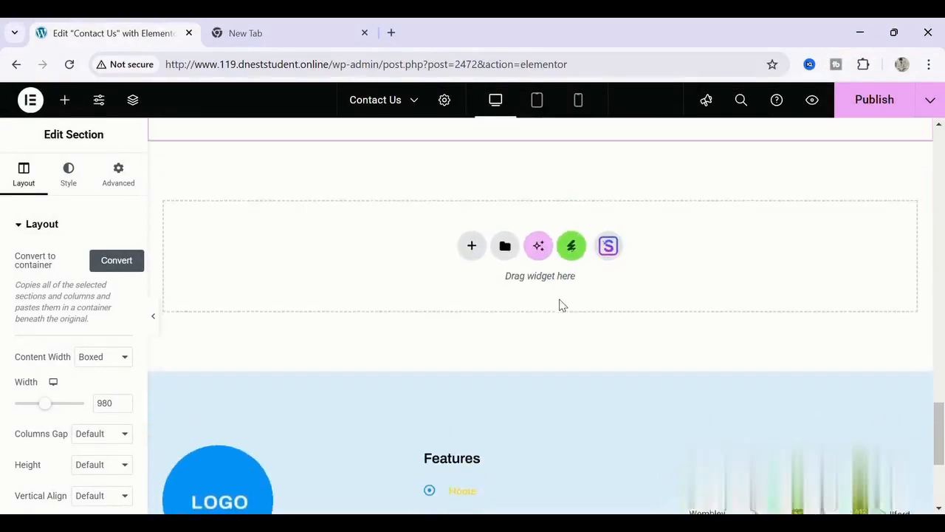
{"action": "scroll", "coordinate": [561, 305], "scroll_direction": "up", "scroll_amount": 15}
{"action": "scroll", "coordinate": [563, 306], "scroll_direction": "up", "scroll_amount": 3}
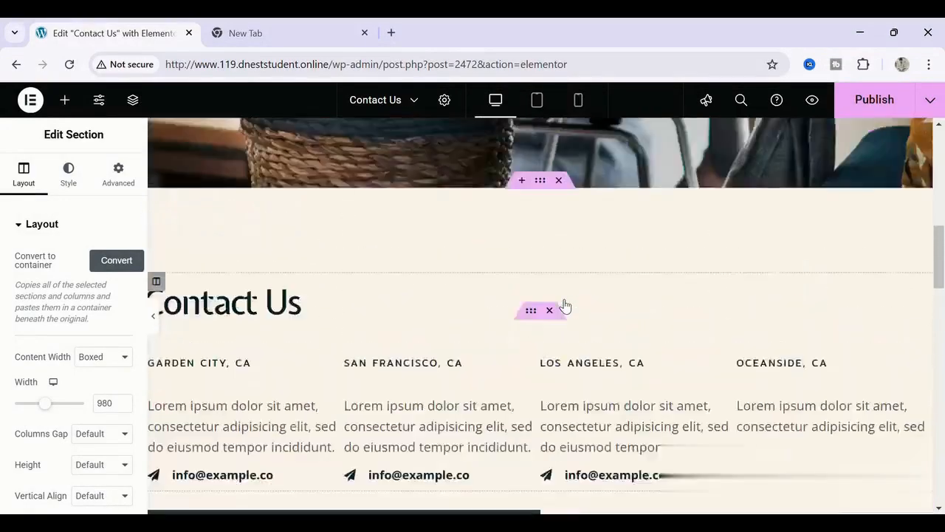
{"action": "scroll", "coordinate": [808, 246], "scroll_direction": "down", "scroll_amount": 15}
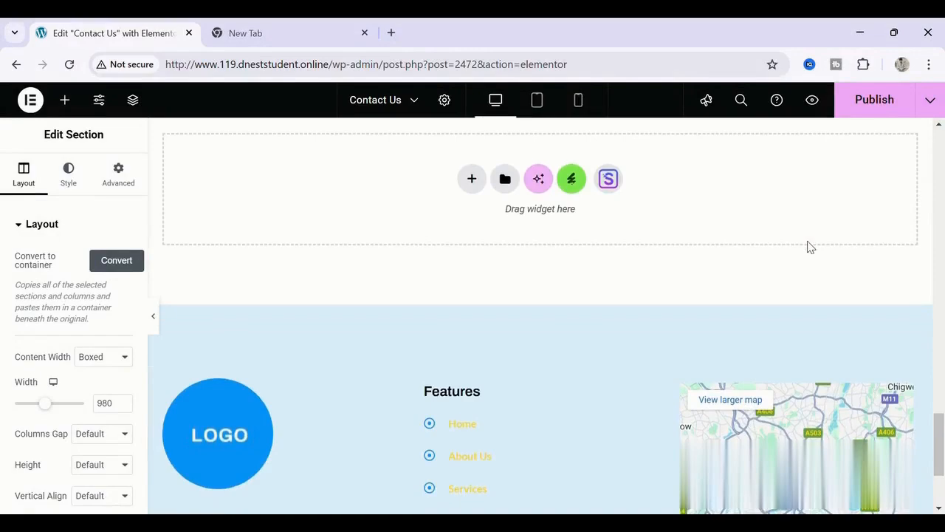
{"action": "scroll", "coordinate": [808, 246], "scroll_direction": "up", "scroll_amount": 20}
{"action": "left_click", "coordinate": [886, 115]}
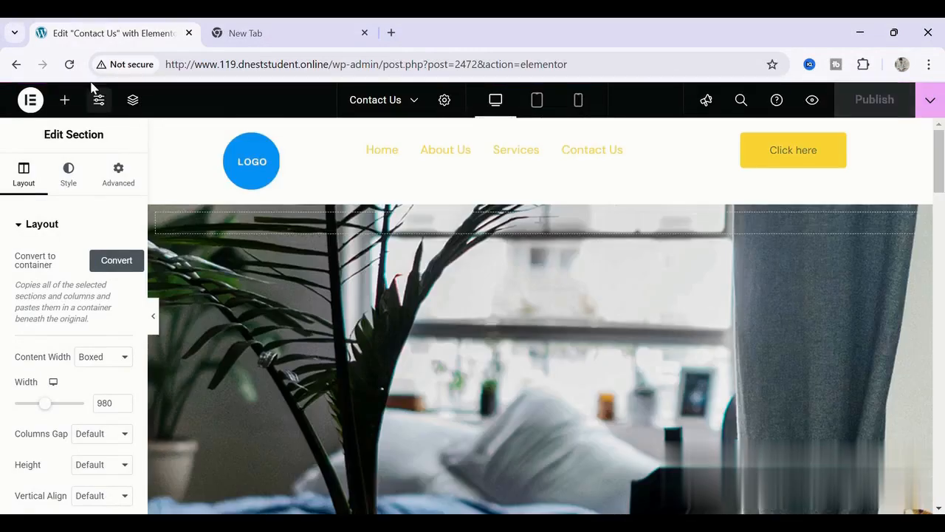
Leave the editor for the live site, review the published Home page and open the About Us page.
{"action": "left_click", "coordinate": [17, 65]}
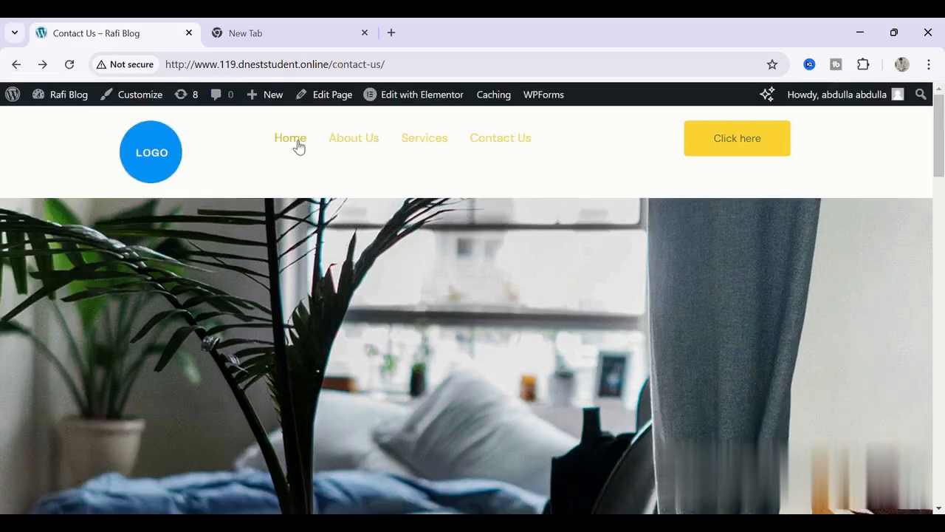
{"action": "left_click", "coordinate": [299, 147]}
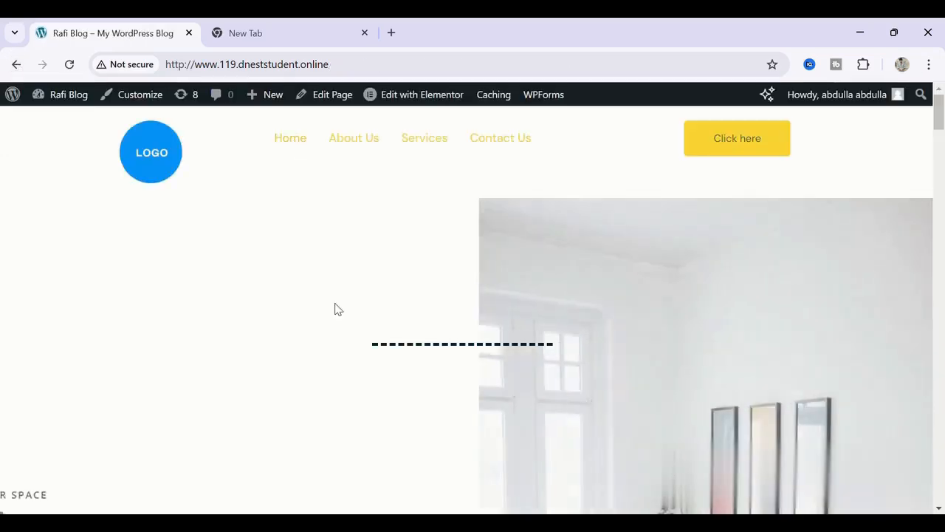
{"action": "scroll", "coordinate": [335, 310], "scroll_direction": "down", "scroll_amount": 11}
{"action": "scroll", "coordinate": [335, 309], "scroll_direction": "up", "scroll_amount": 8}
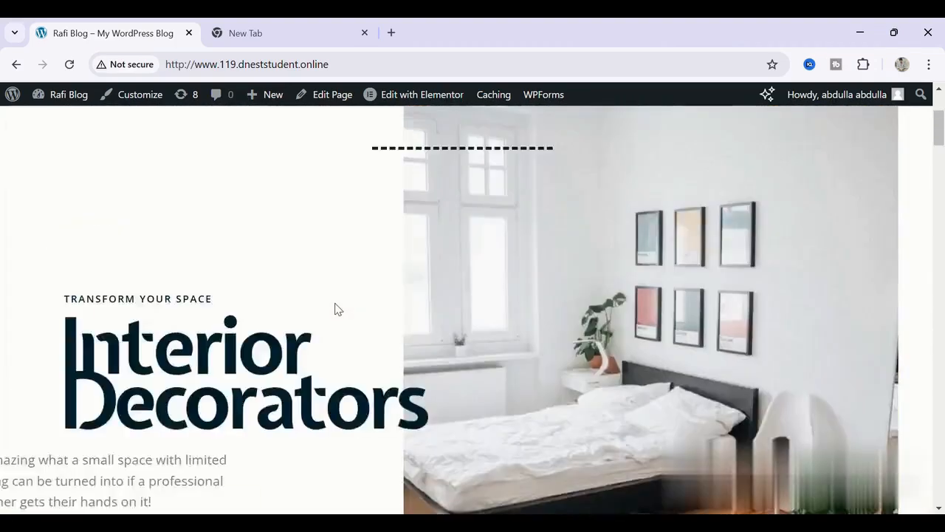
{"action": "scroll", "coordinate": [334, 309], "scroll_direction": "up", "scroll_amount": 3}
{"action": "left_click", "coordinate": [359, 146]}
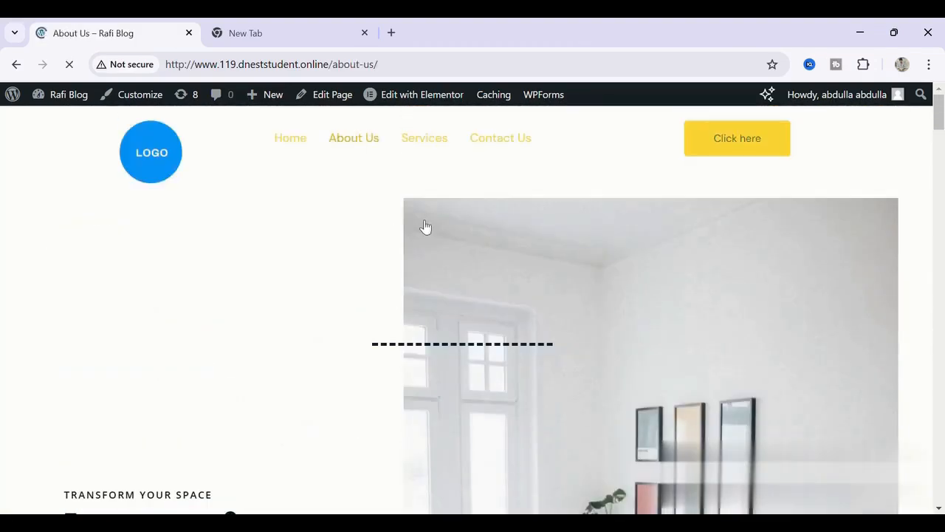
Review the live About Us page, open the Services page and look over its sections down to Specialties.
{"action": "scroll", "coordinate": [420, 220], "scroll_direction": "down", "scroll_amount": 5}
{"action": "scroll", "coordinate": [420, 219], "scroll_direction": "up", "scroll_amount": 5}
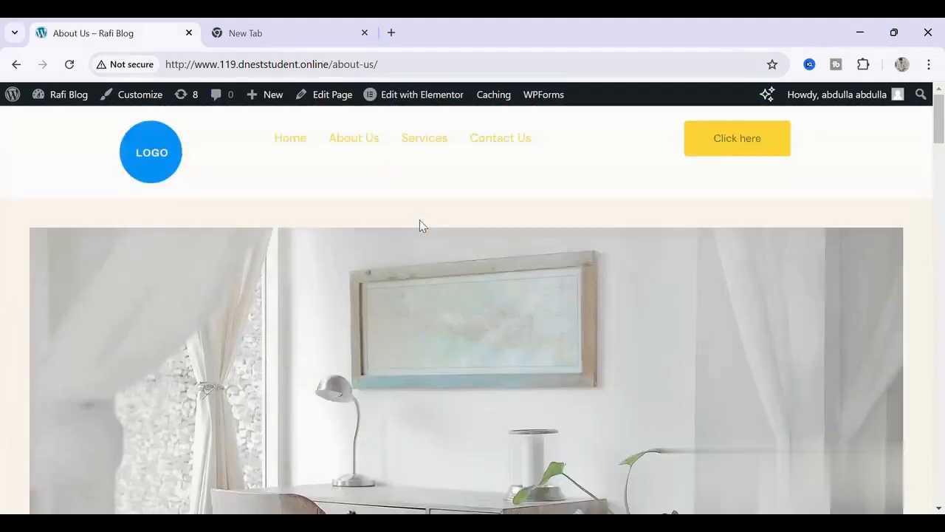
{"action": "left_click", "coordinate": [434, 139]}
{"action": "scroll", "coordinate": [442, 271], "scroll_direction": "down", "scroll_amount": 2}
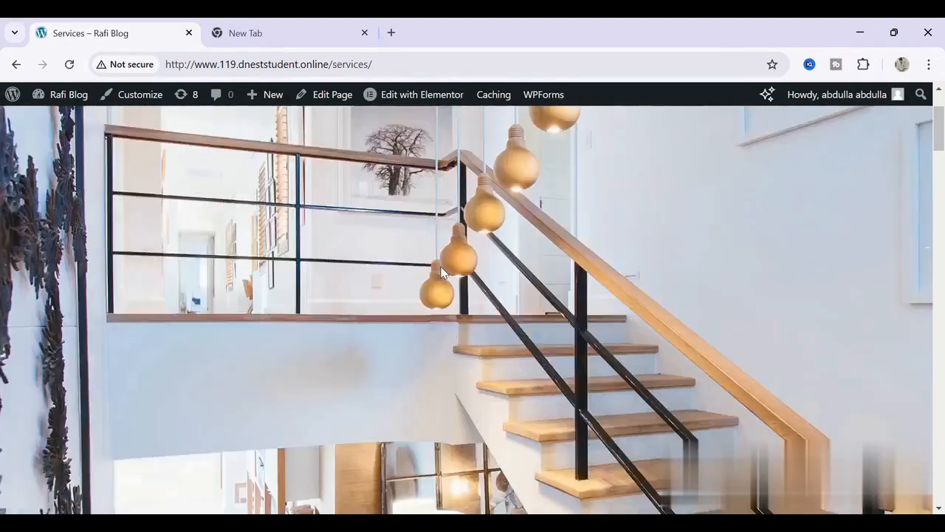
{"action": "scroll", "coordinate": [442, 272], "scroll_direction": "down", "scroll_amount": 10}
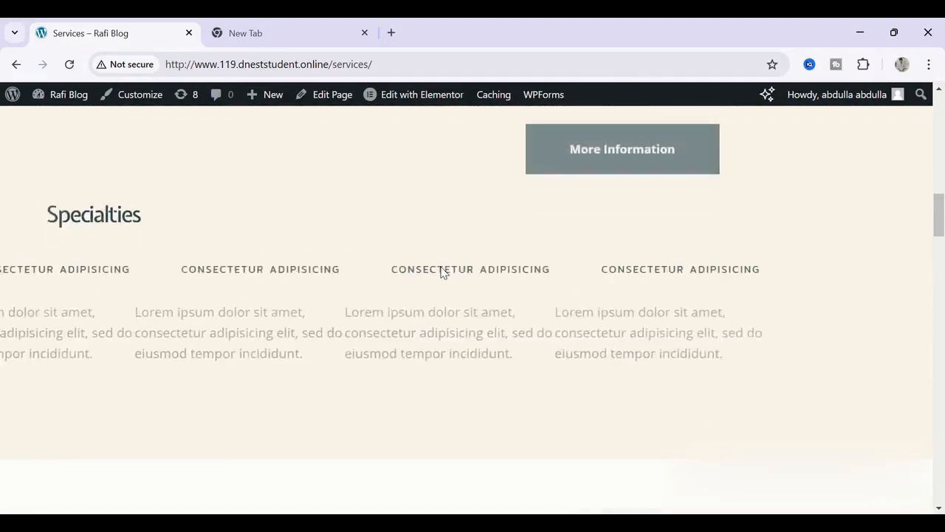
{"action": "scroll", "coordinate": [442, 272], "scroll_direction": "up", "scroll_amount": 12}
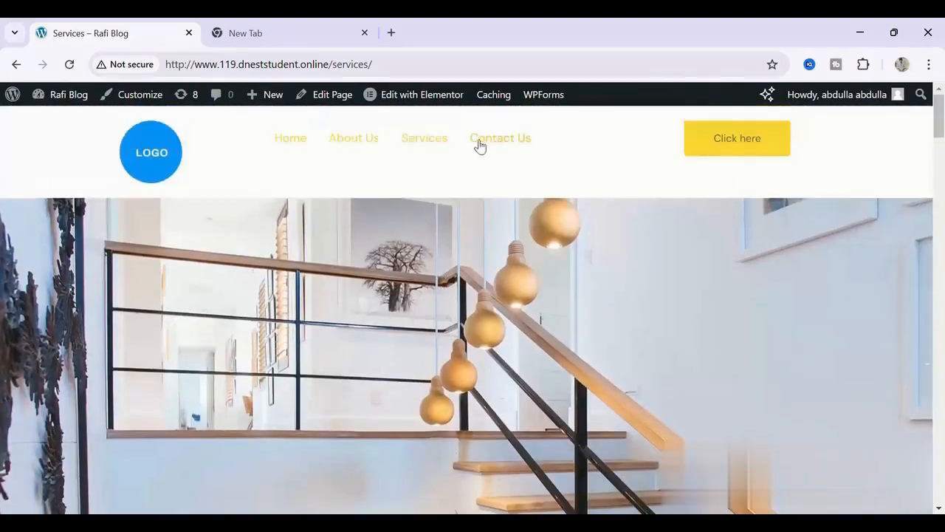
Open the live Contact Us page and look over its hero image and the section below it.
{"action": "left_click", "coordinate": [491, 140]}
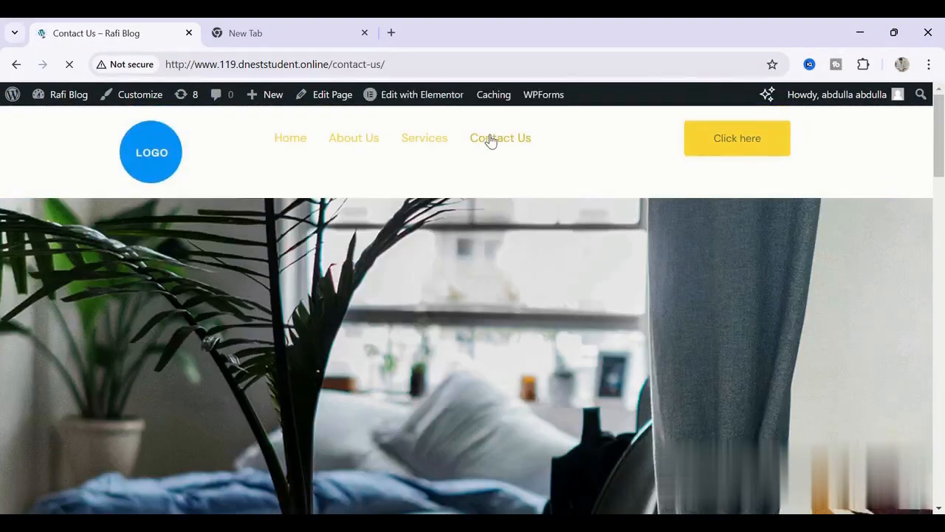
{"action": "scroll", "coordinate": [491, 272], "scroll_direction": "down", "scroll_amount": 6}
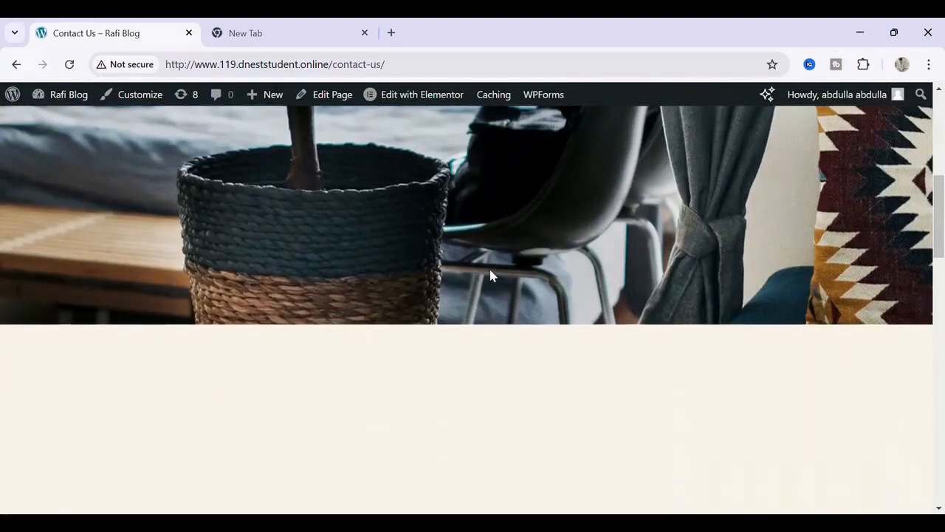
{"action": "scroll", "coordinate": [491, 275], "scroll_direction": "up", "scroll_amount": 5}
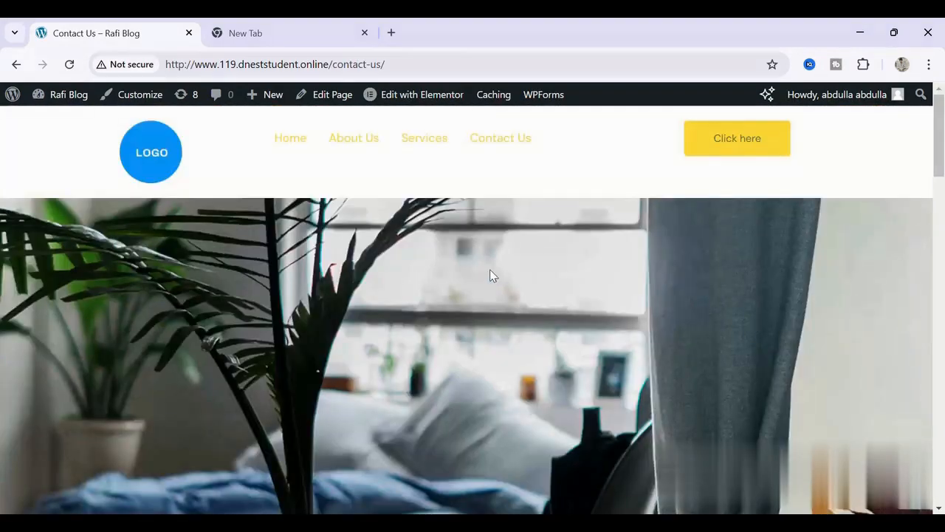